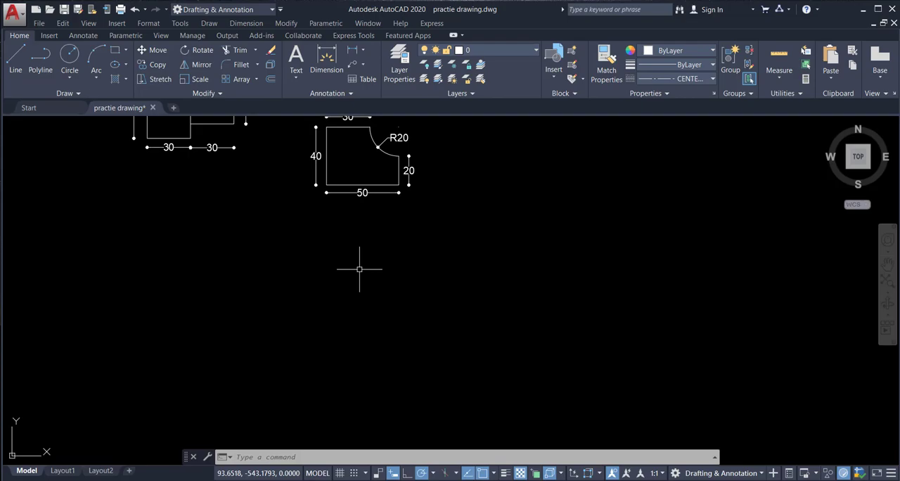
Step: Switch to the Word document and examine the stepped-profile exercise and its dimensions, then return to AutoCAD
mouse_move(403, 320)
middle_mouse_down()
mouse_move(391, 239)
mouse_move(388, 266)
middle_mouse_up()
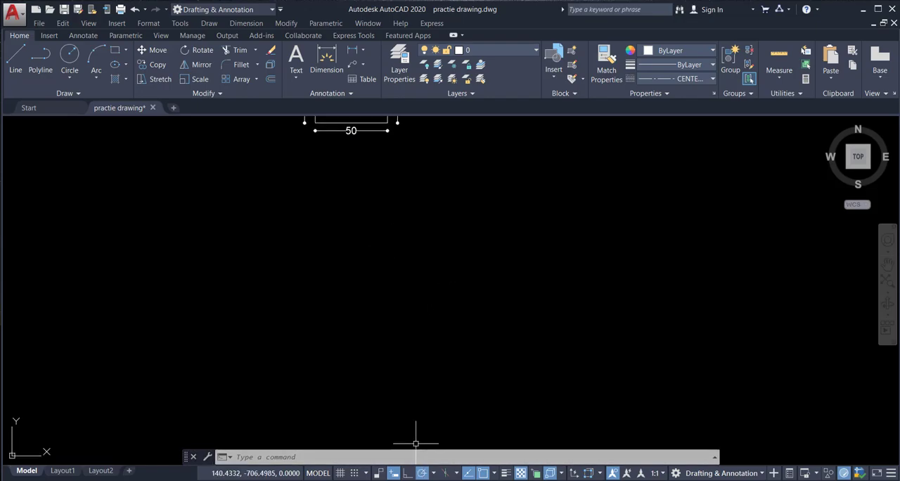
key("alt+Tab")
scroll(461, 229, "up", 10)
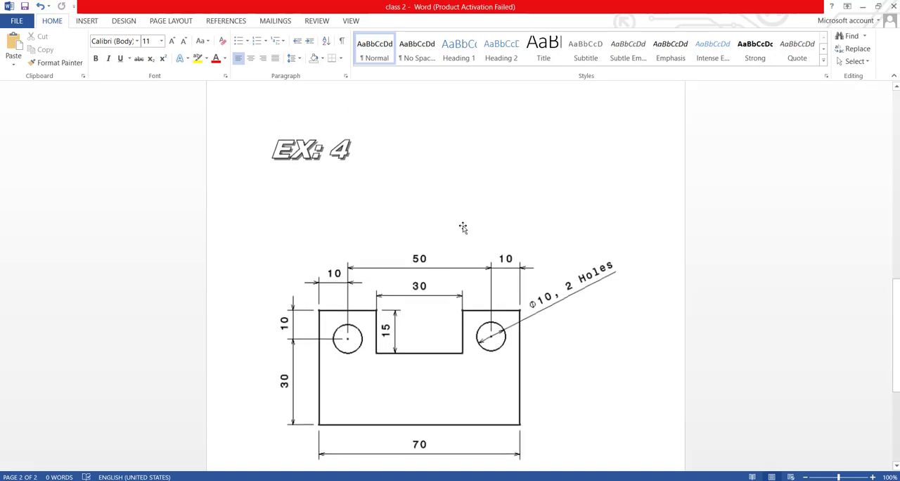
scroll(462, 228, "up", 3)
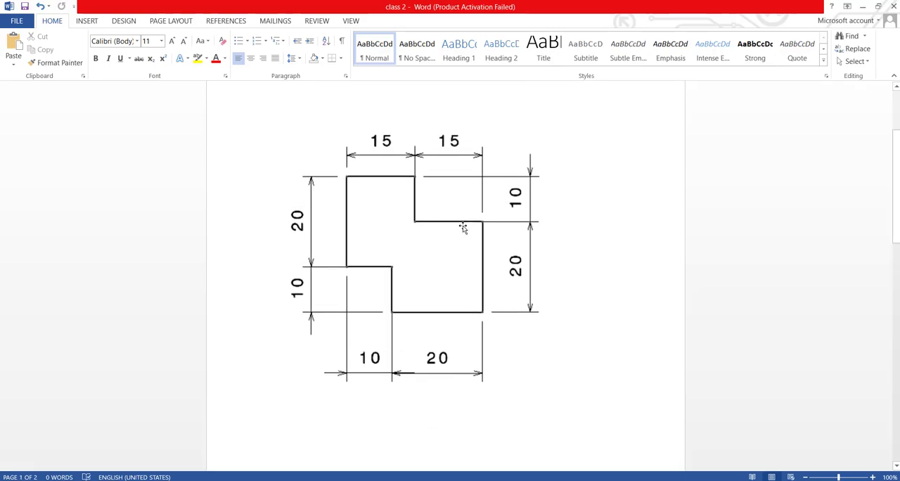
scroll(462, 228, "up", 4)
scroll(461, 227, "down", 6)
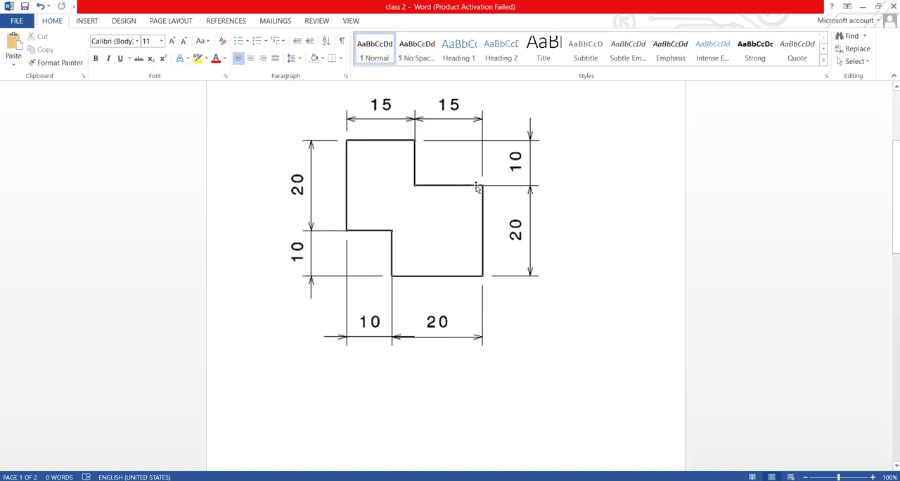
key("alt+Tab")
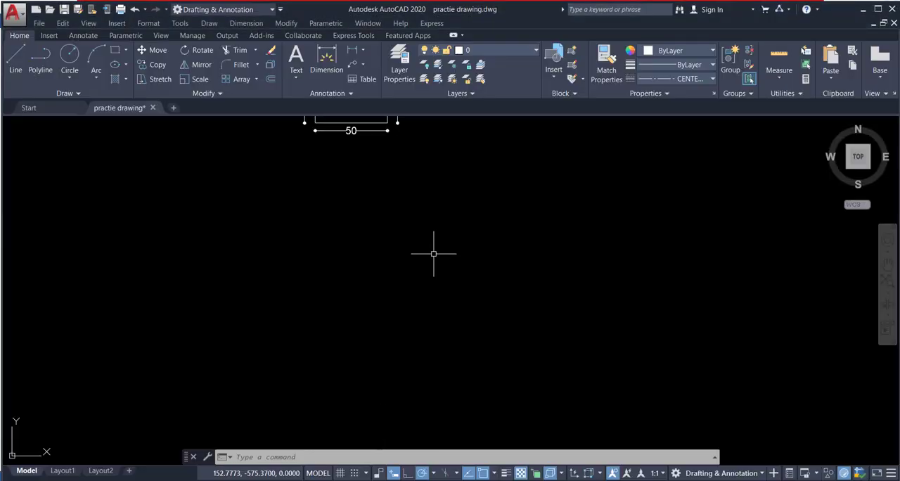
type("l")
key("Return")
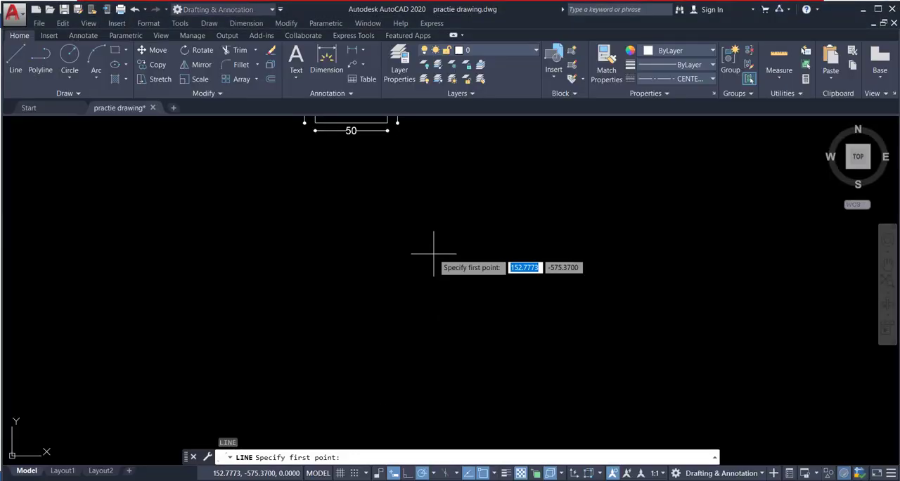
key("Escape")
Step: Start the stepped outline with a 15-unit horizontal line to the right in the empty area below the existing drawings
type("l")
key("Return")
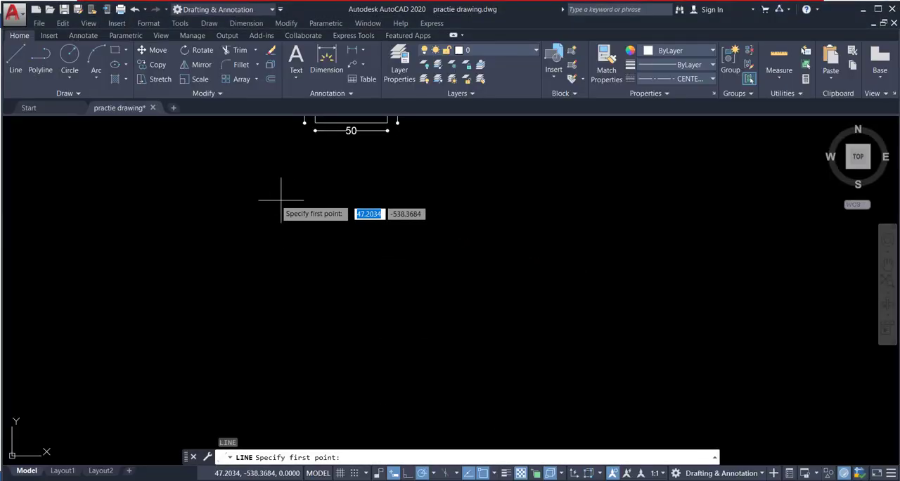
left_click(269, 200)
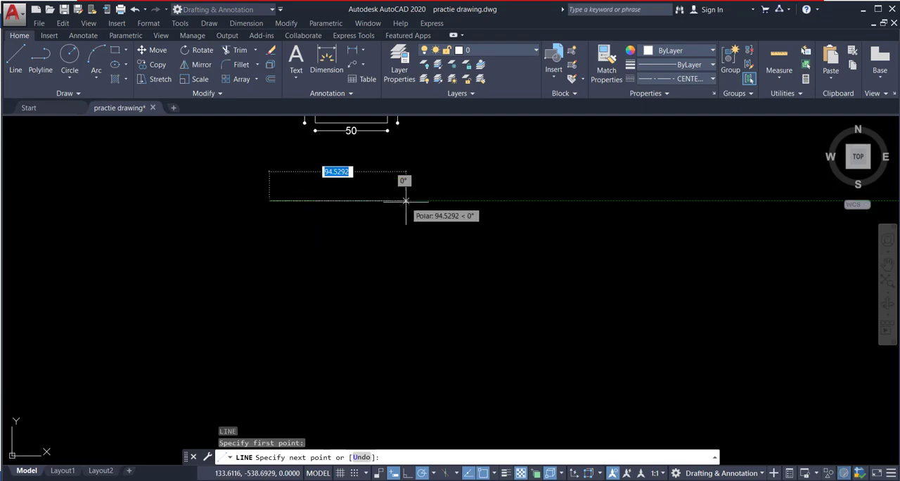
type("15")
key("Return")
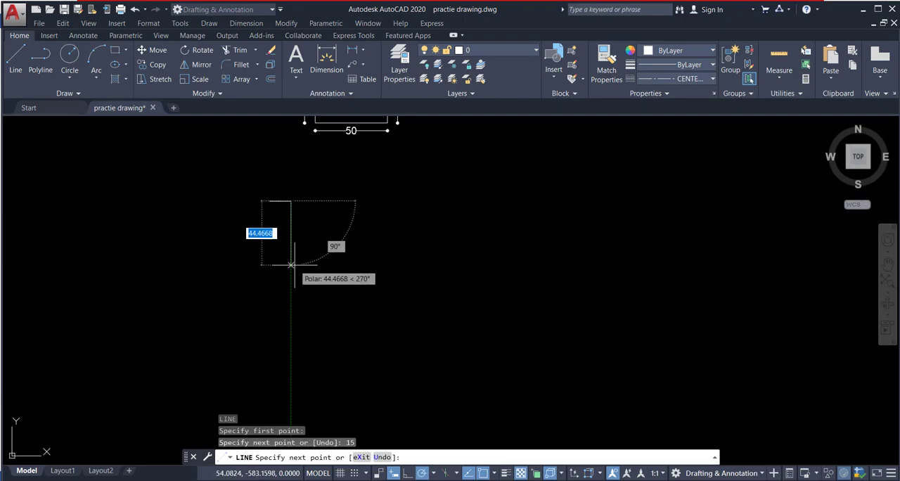
Step: Check the Word reference and continue the outline in AutoCAD 10 units down and 15 units right
left_click(371, 480)
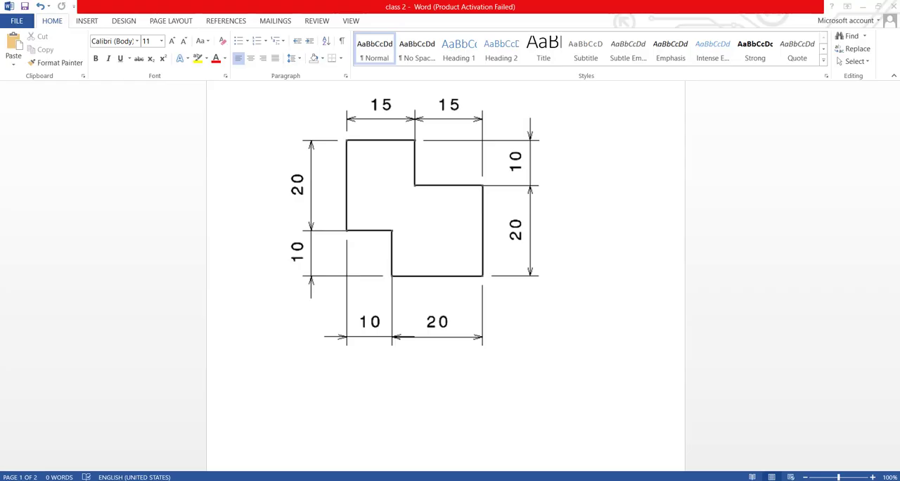
left_click(380, 480)
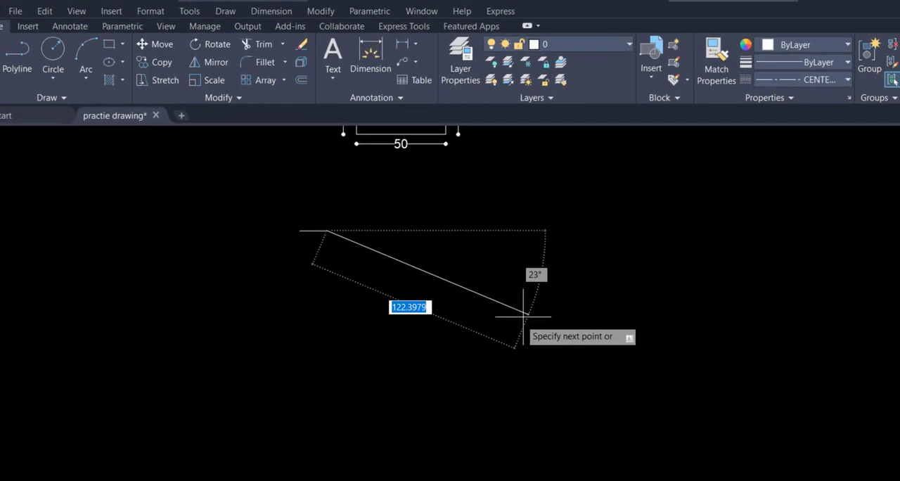
type("10")
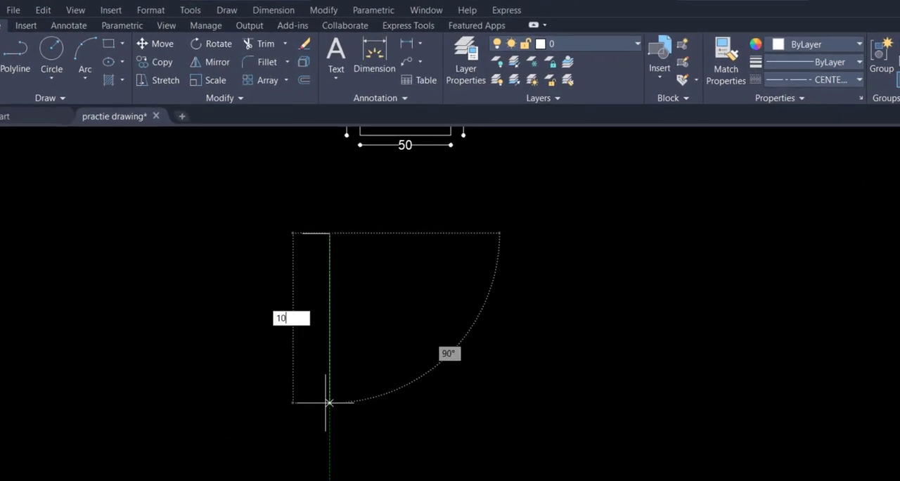
key("Return")
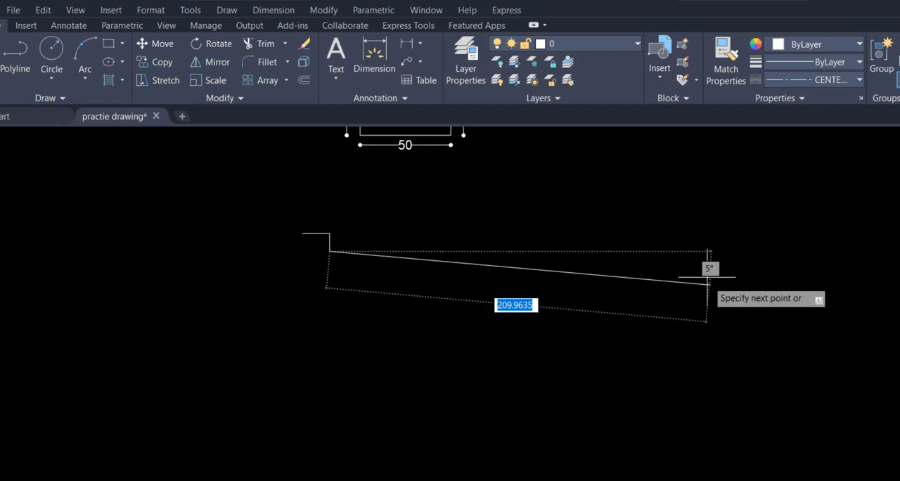
type("15")
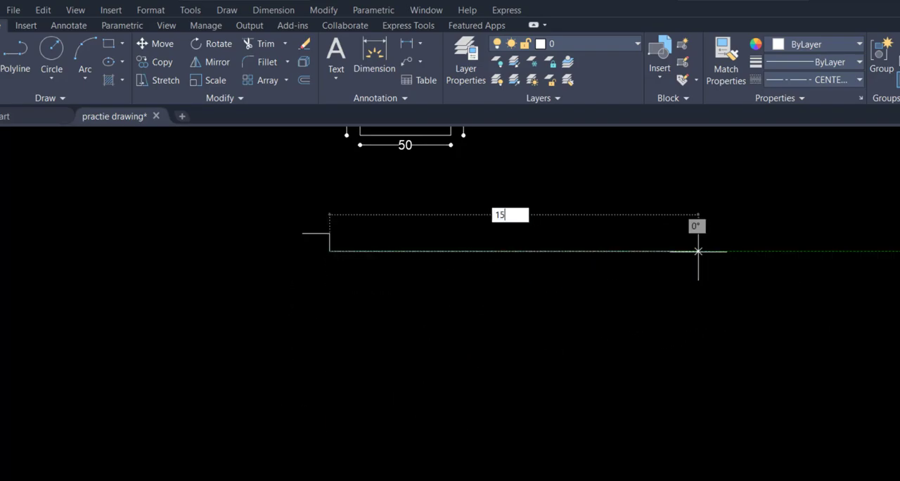
key("Return")
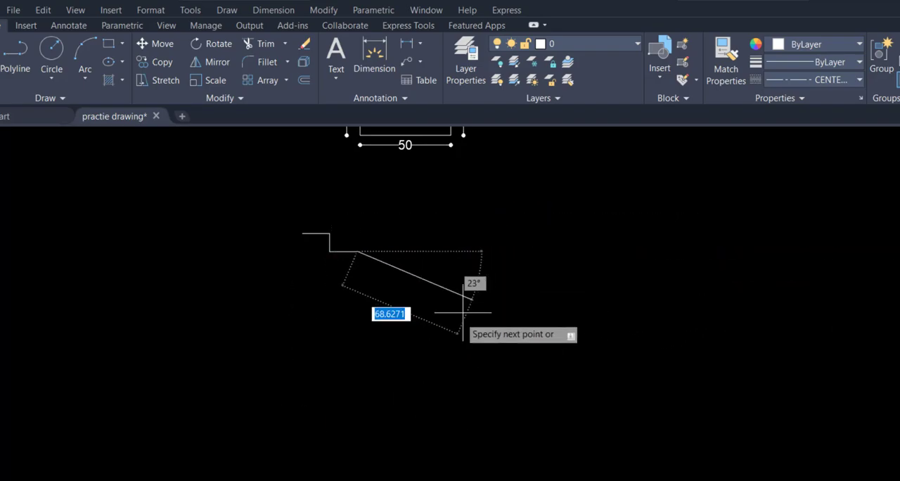
Step: Recheck the Word reference and extend the outline in AutoCAD 20 units down and 20 units left
key("alt+Tab")
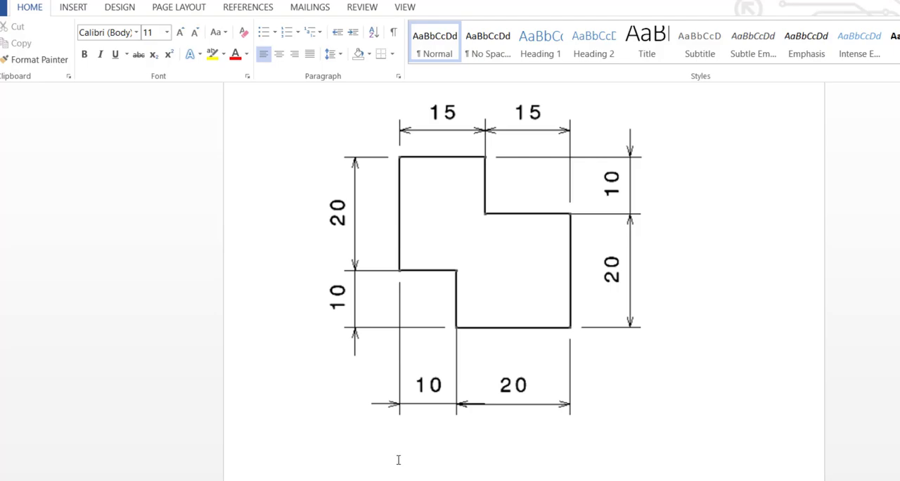
key("alt+Tab")
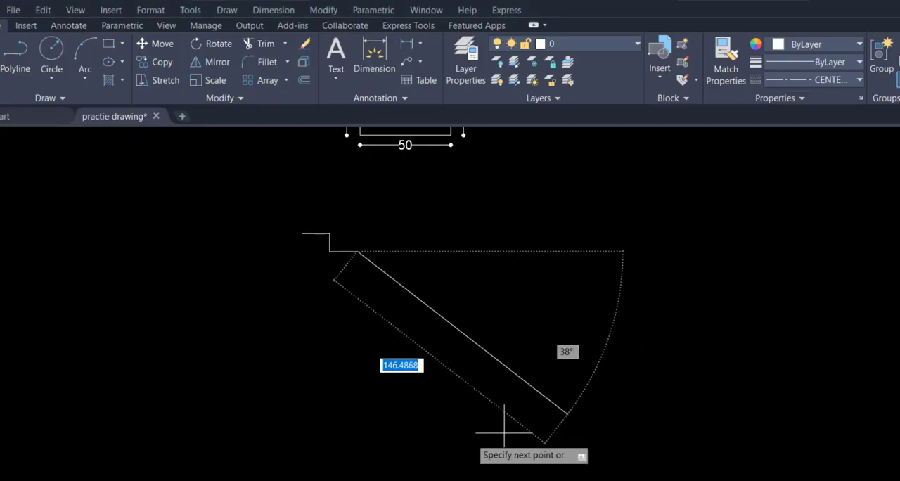
type("20")
key("Return")
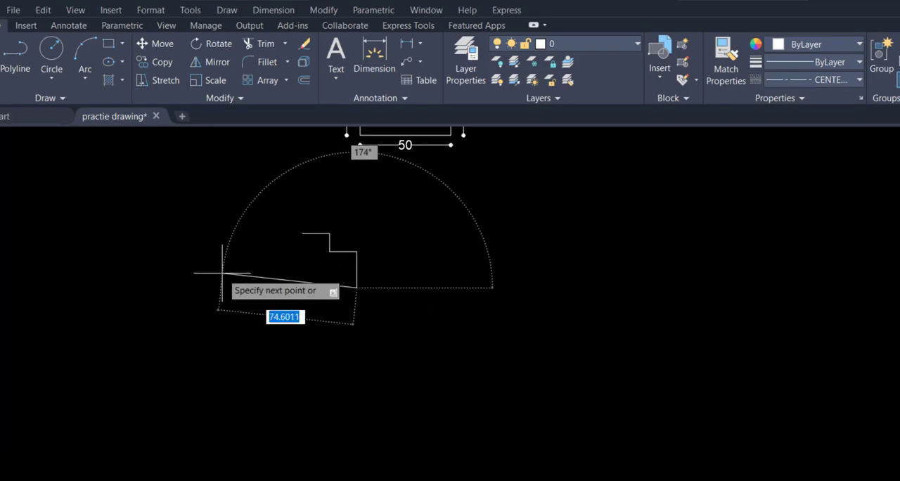
type("20")
key("Return")
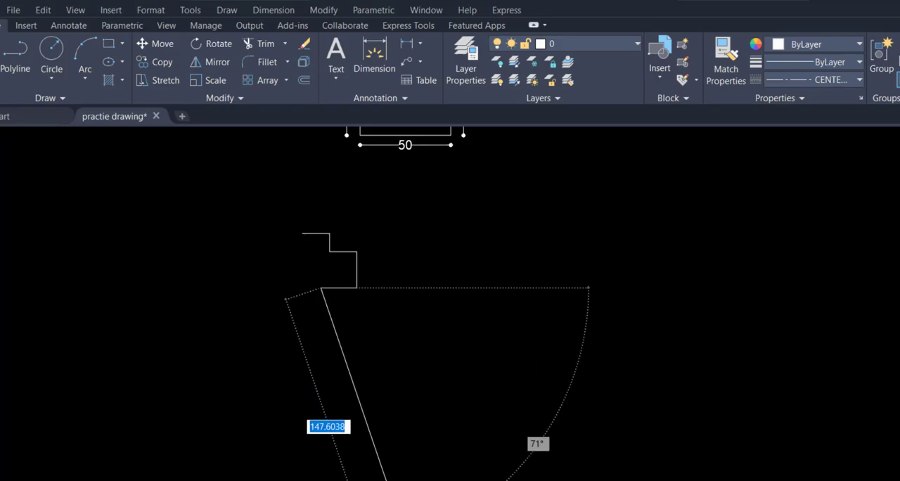
Step: Consult the Word reference and finish the outline in AutoCAD with 10 units up, 10 units left and a closing line to the start point
key("alt+Tab")
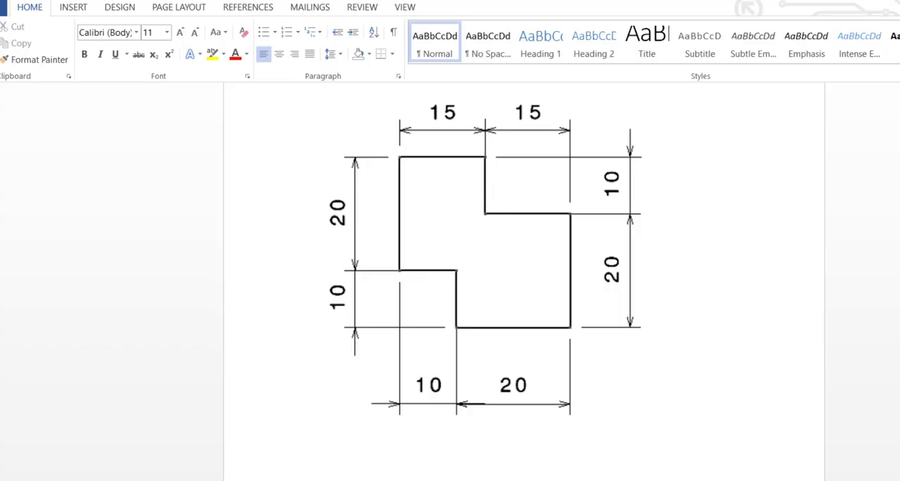
key("alt+Tab")
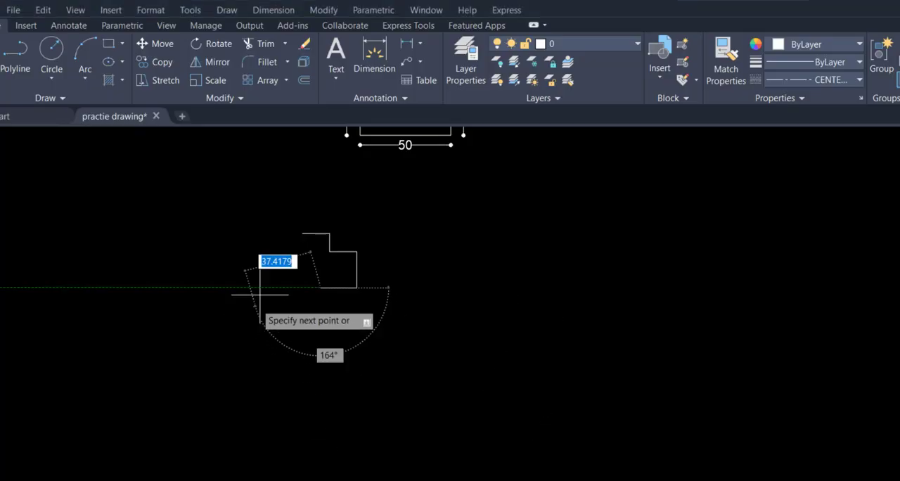
scroll(442, 315, "up", 3)
type("10")
key("Return")
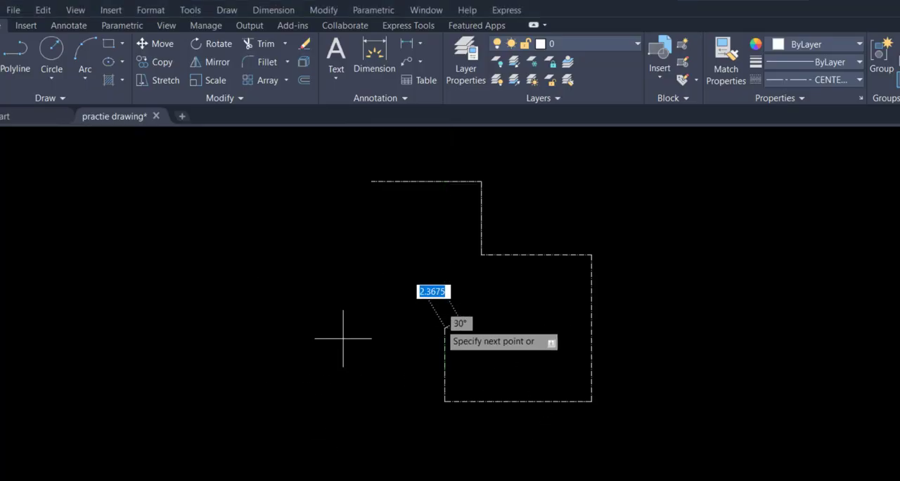
type("25")
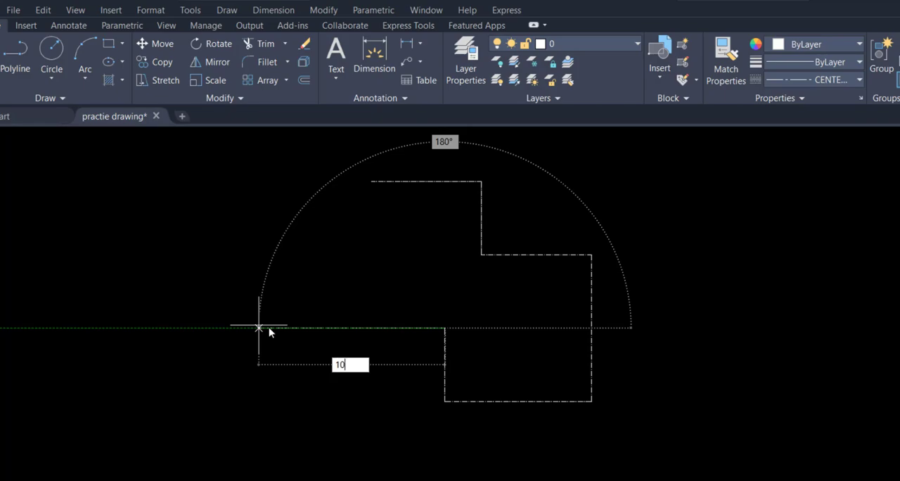
key("Return")
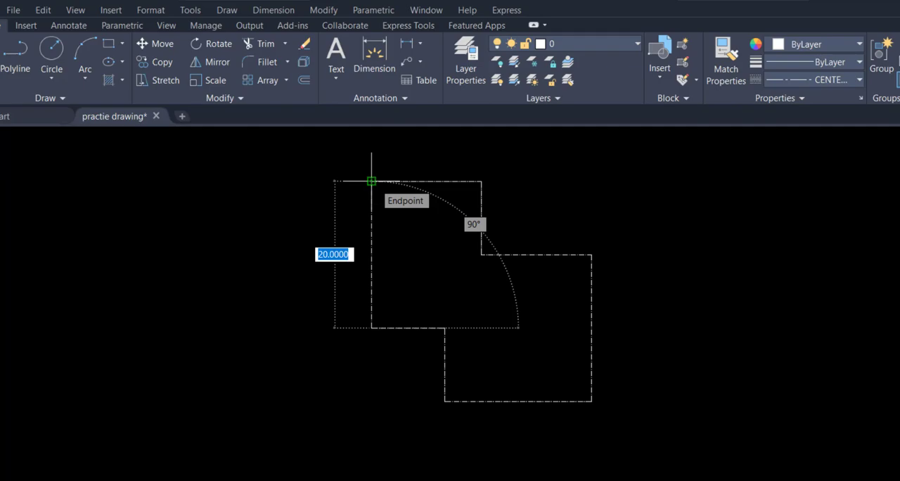
left_click(371, 180)
key("Escape")
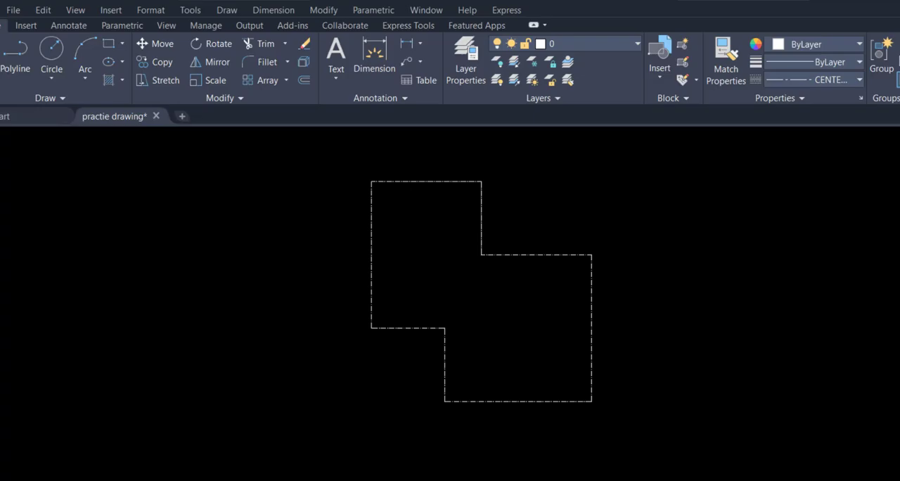
Step: Check the dimension layout in Word, then add a linear dimension above the outline's top edge in AutoCAD
key("alt+Tab")
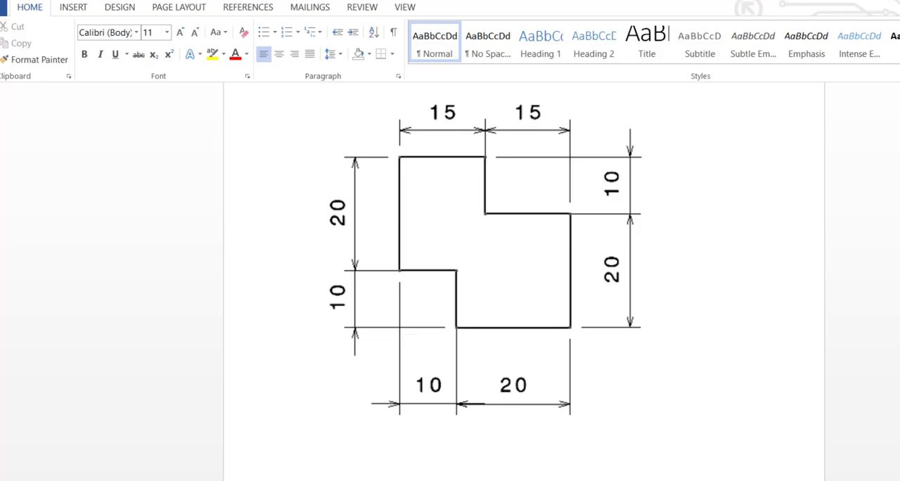
key("alt+Tab")
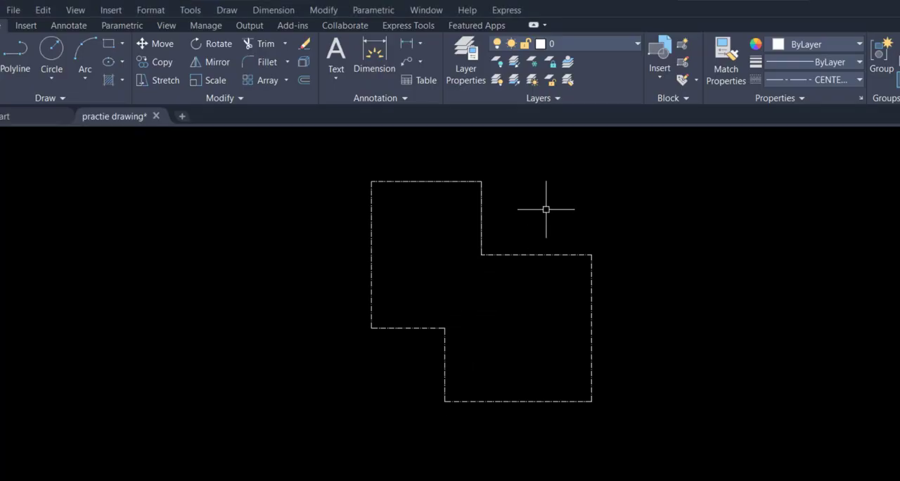
type("dli")
key("Return")
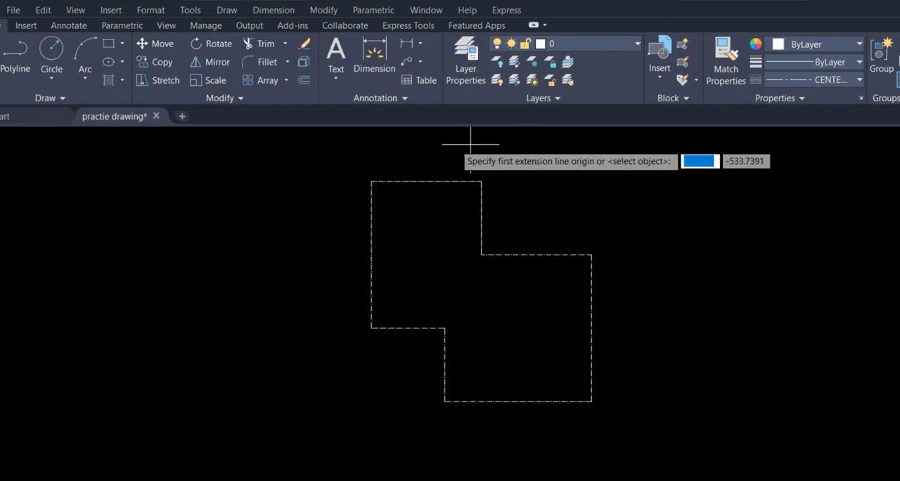
left_click(371, 181)
left_click(481, 181)
left_click(480, 147)
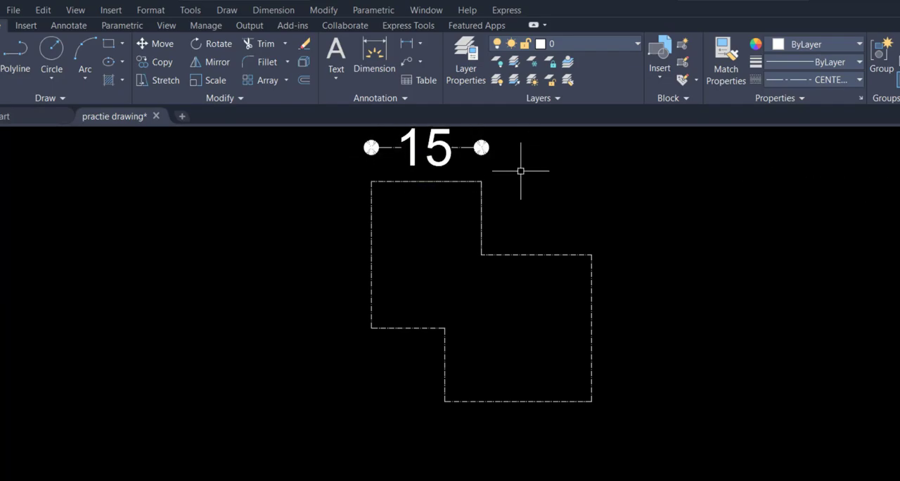
Step: Add a linear dimension for the upper vertical step edge, placed to the right of the outline
key("Return")
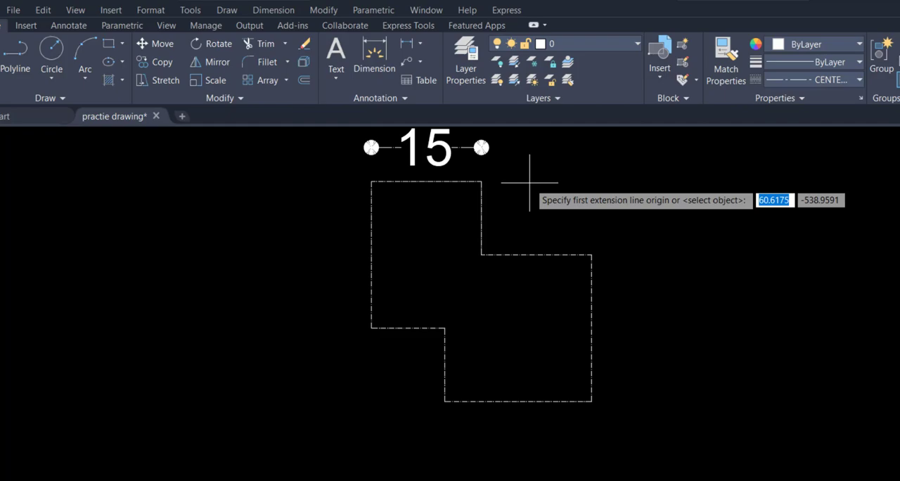
left_click(481, 182)
left_click(481, 254)
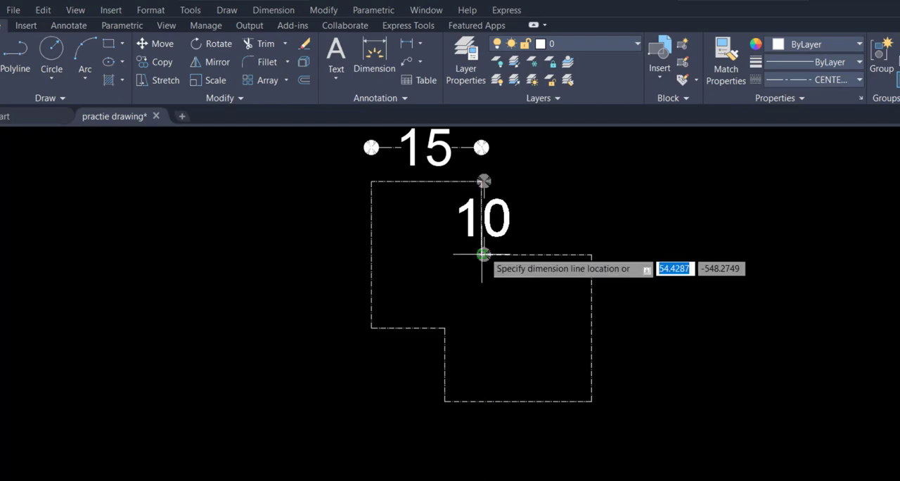
left_click(652, 254)
Step: Dimension the upper horizontal step edge, placing the dimension in line with the one above the top edge
key("Return")
left_click(591, 254)
left_click(590, 147)
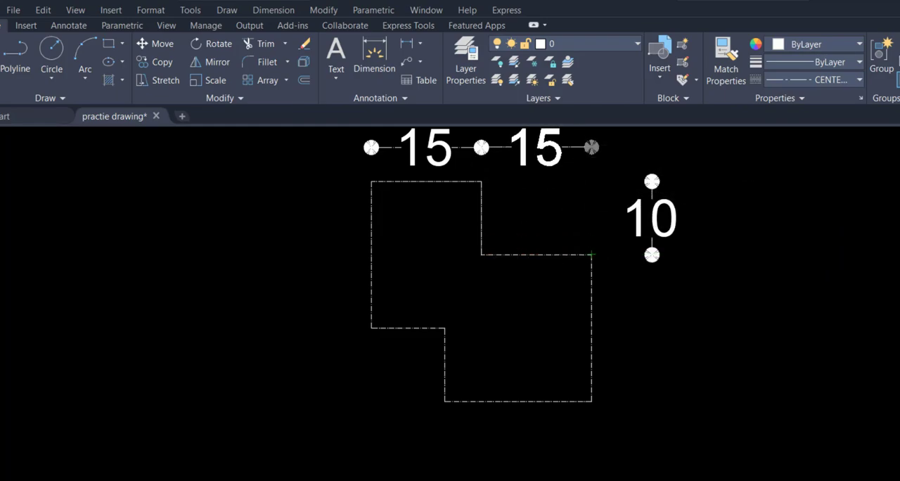
Step: Dimension the outline's right vertical edge, placing it below the upper step's vertical dimension
key("Return")
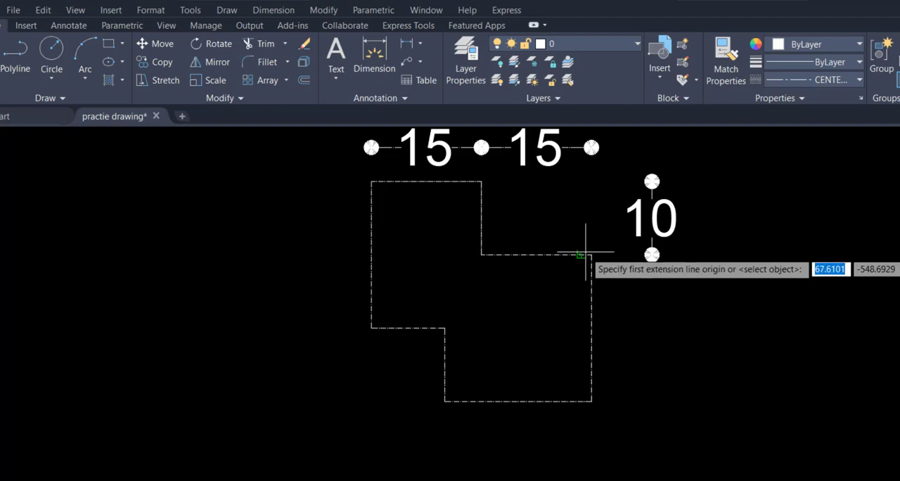
left_click(585, 252)
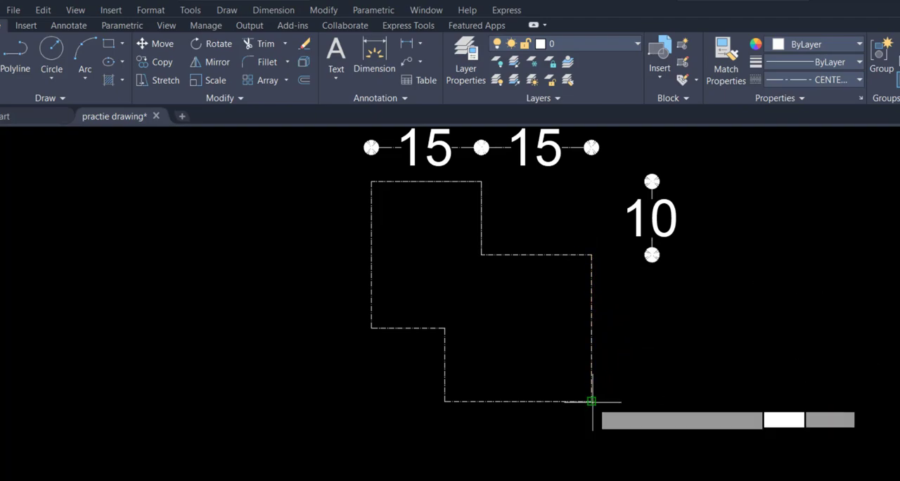
left_click(591, 401)
left_click(653, 390)
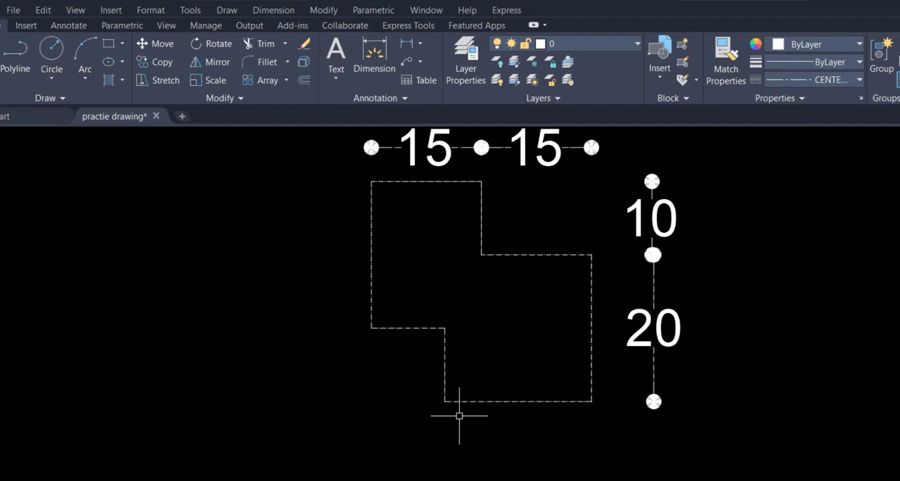
Step: Add a linear dimension for the outline's bottom edge, placing it below the profile
key("Return")
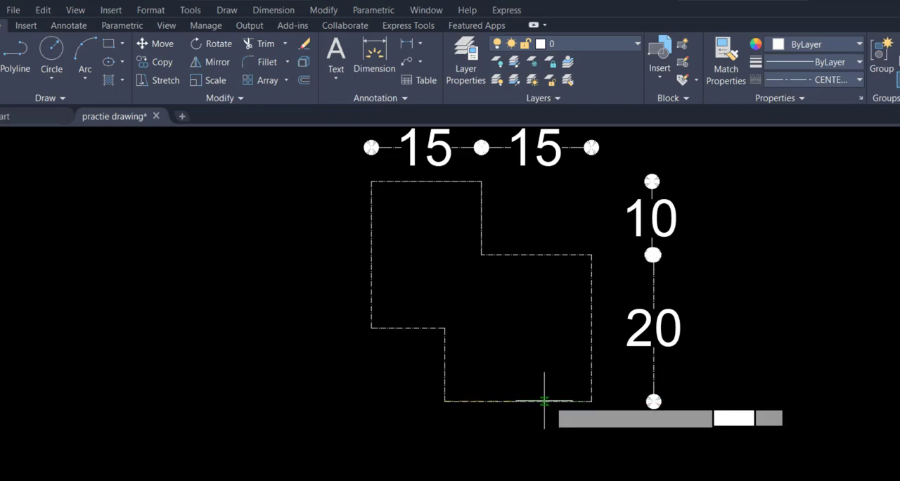
left_click(591, 401)
left_click(590, 447)
Step: Dimension the lower vertical step edge, placing the dimension to the left of the outline
key("Return")
left_click(444, 327)
left_click(444, 401)
left_click(311, 364)
Step: Dimension the lower horizontal step edge, placing it below the profile in line with the bottom edge's dimension
key("Return")
left_click(371, 328)
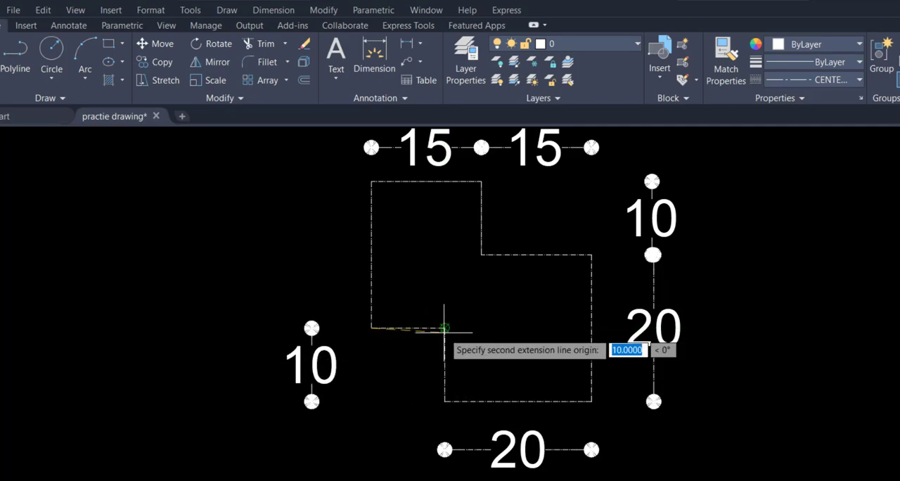
left_click(444, 327)
left_click(444, 448)
Step: Dimension the outline's left vertical edge, placing it in line above the lower step's vertical dimension
key("Return")
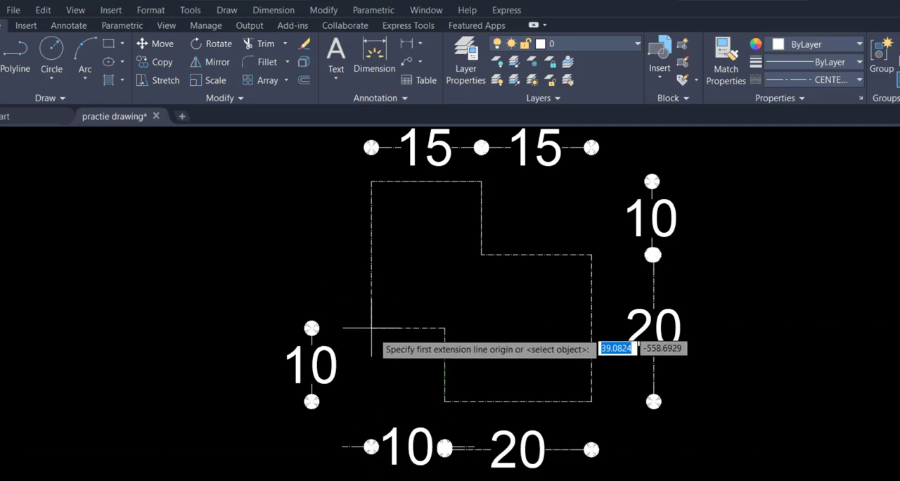
left_click(371, 328)
left_click(371, 184)
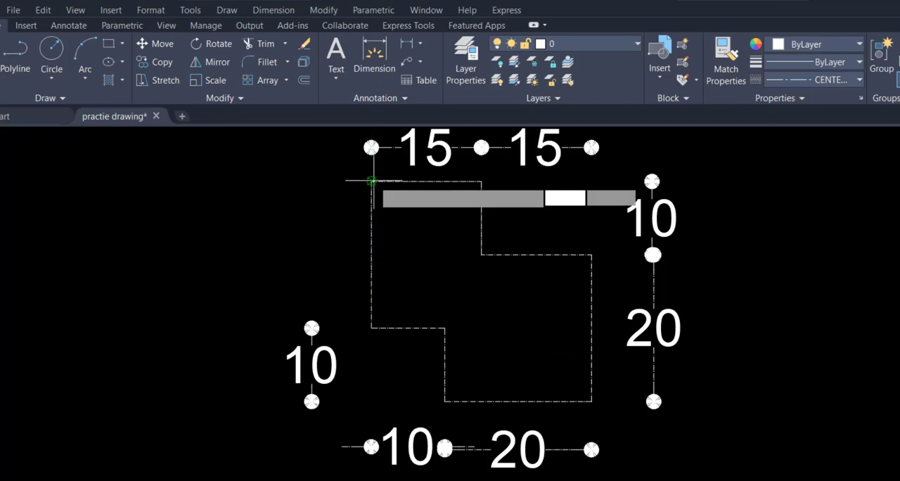
left_click(312, 180)
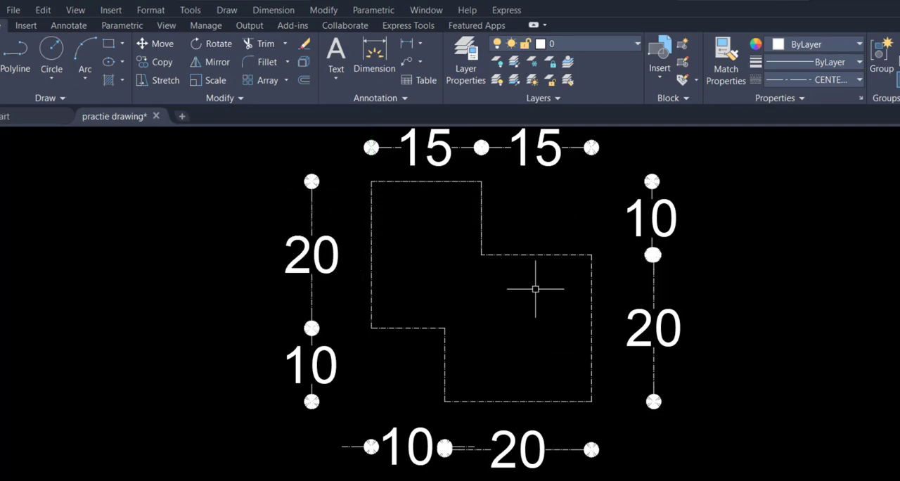
Step: Check the next exercise in Word, then draw a 70 by 40 rectangle in AutoCAD to the right of the stepped profile
mouse_move(594, 355)
middle_mouse_down()
mouse_move(586, 277)
mouse_move(236, 426)
mouse_move(333, 416)
middle_mouse_up()
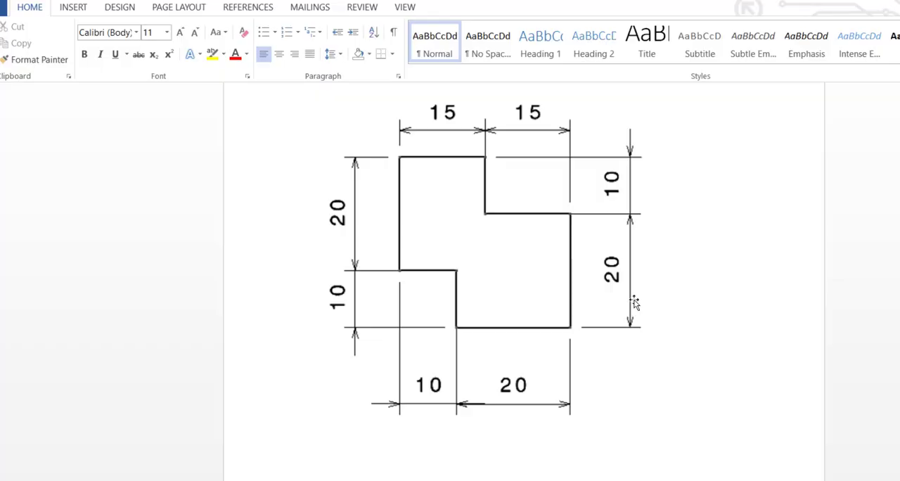
scroll(620, 348, "down", 10)
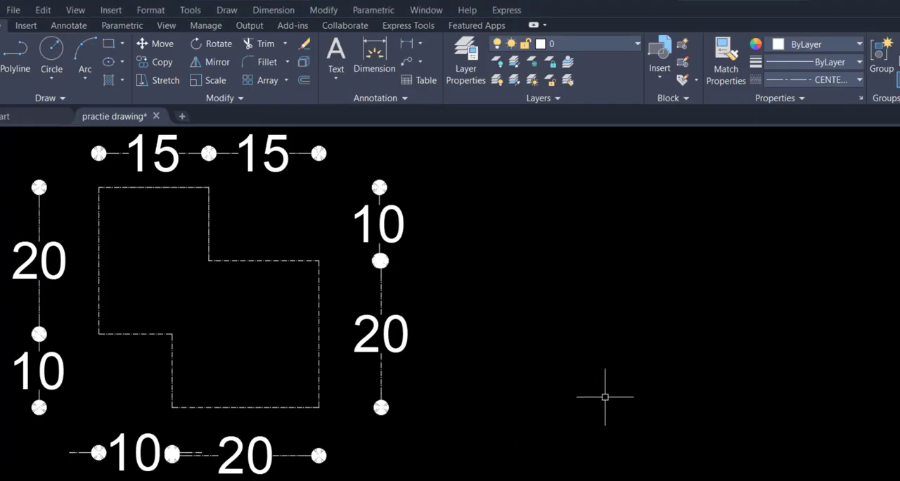
middle_click_drag(602, 394, 539, 400)
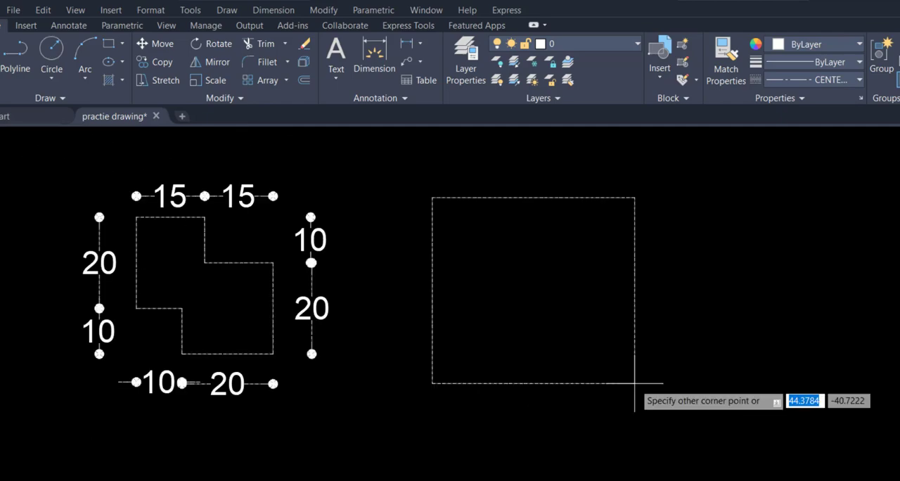
type("7")
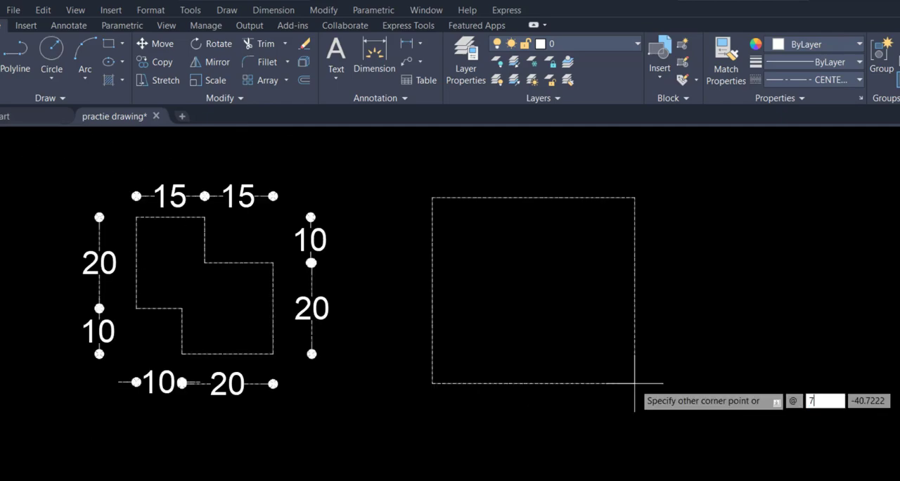
type("0")
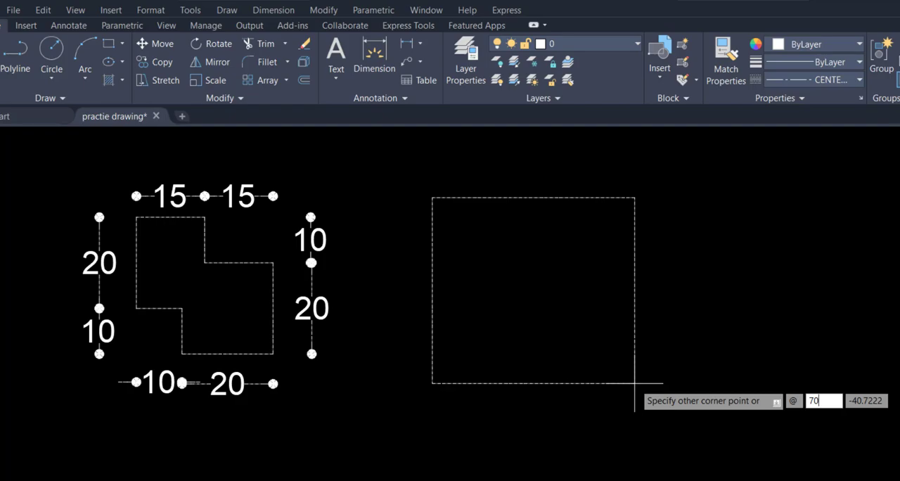
key("Tab")
type("4")
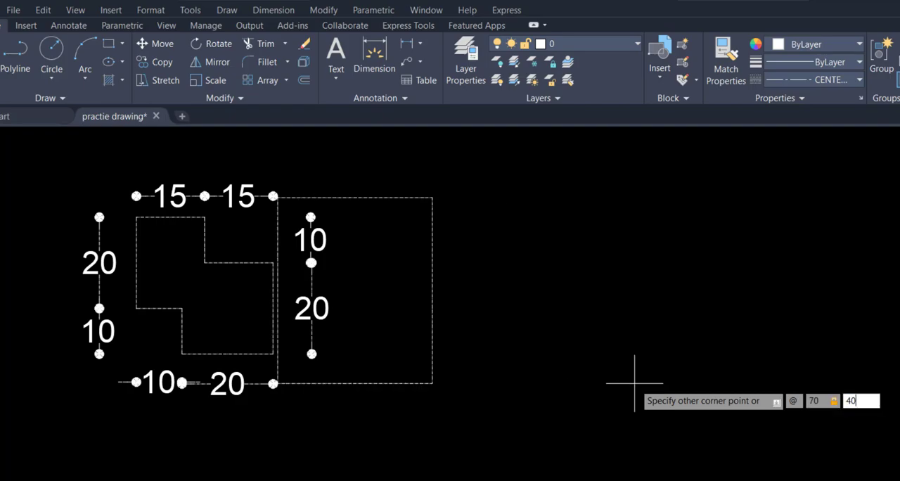
type("0")
key("Return")
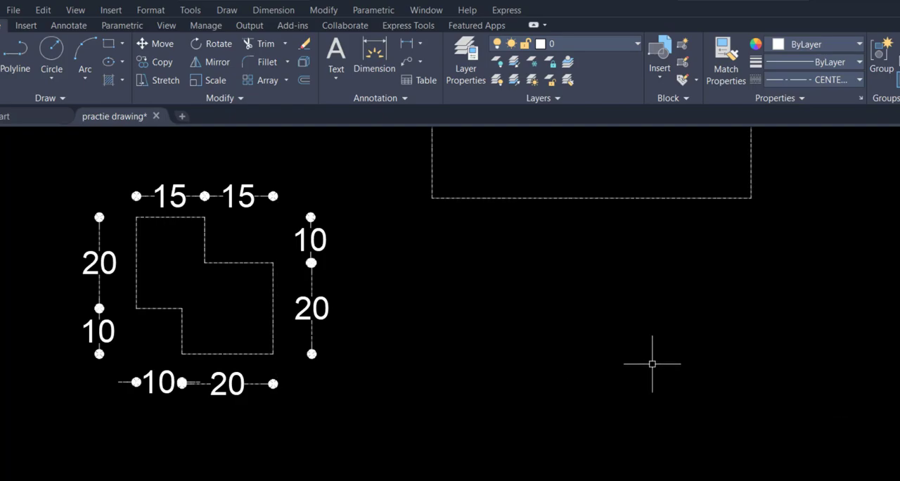
Step: Add a linear dimension for the rectangle's top edge, placing it above the rectangle
type("dli")
key("Return")
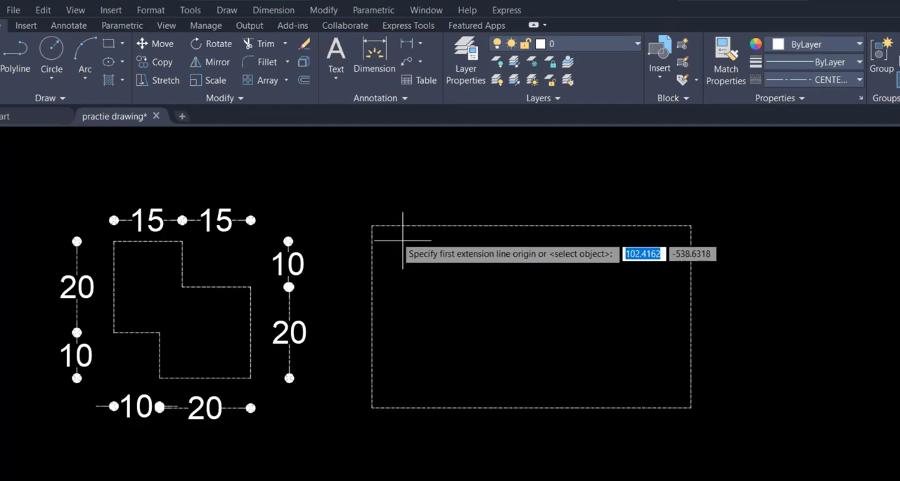
left_click(372, 226)
left_click(691, 225)
left_click(691, 180)
Step: Dimension the rectangle's right vertical edge, placing the dimension to the right of it
key("Return")
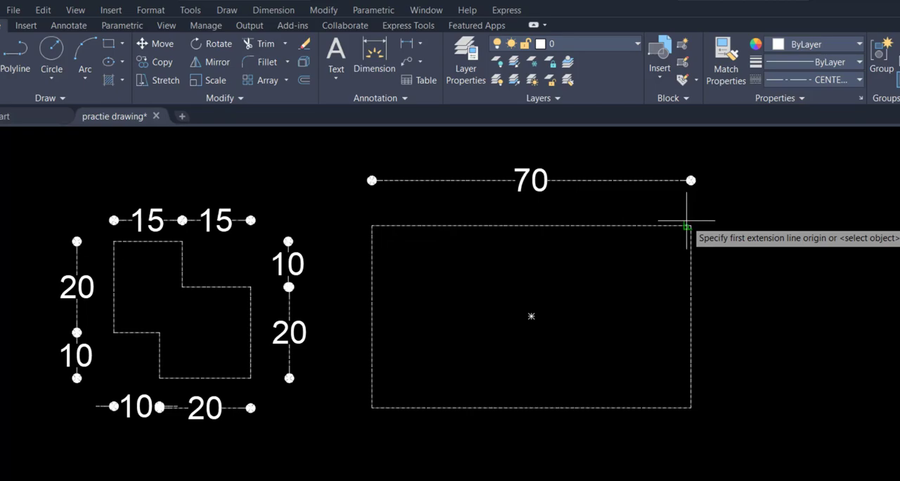
left_click(691, 226)
left_click(691, 408)
left_click(762, 406)
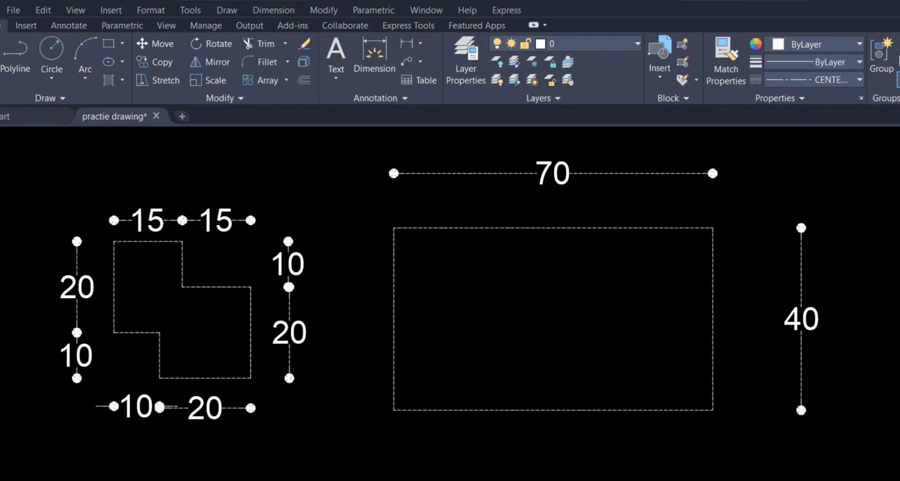
Step: Check the plate drawing in Word, then explode the rectangle in AutoCAD into separate lines
key("alt+Tab")
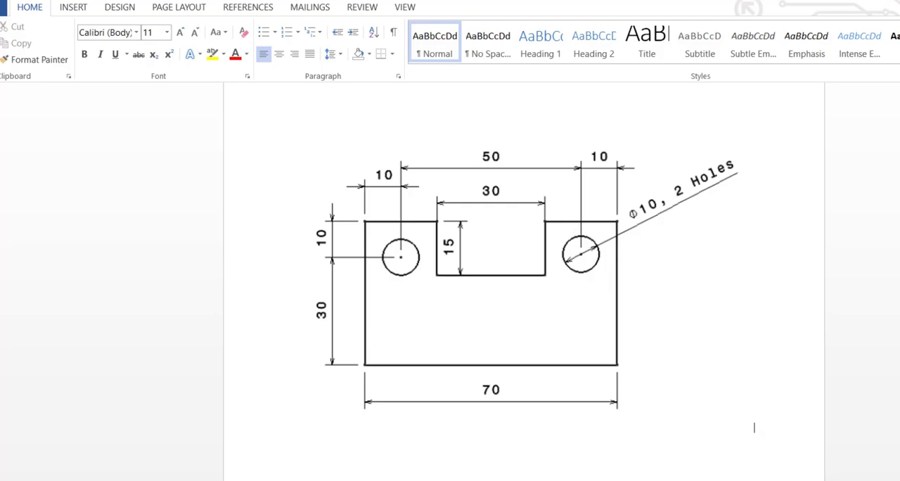
key("alt+Tab")
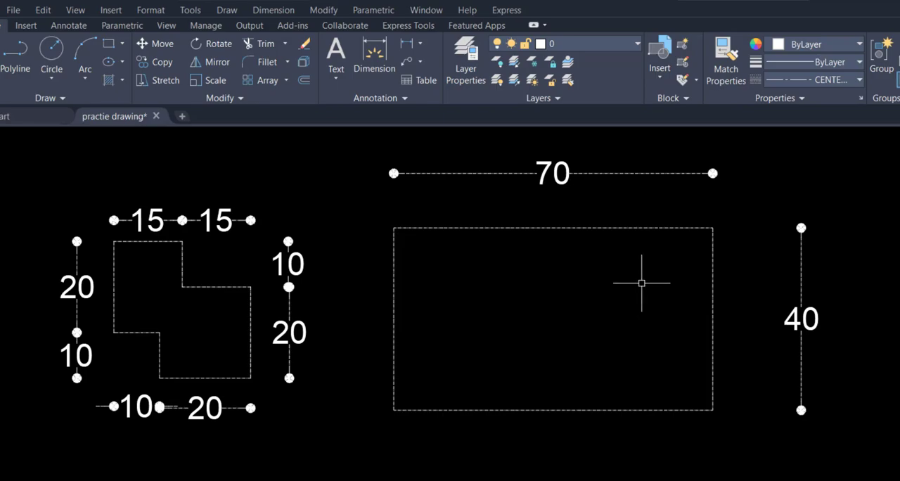
type("x")
key("Return")
left_click(713, 246)
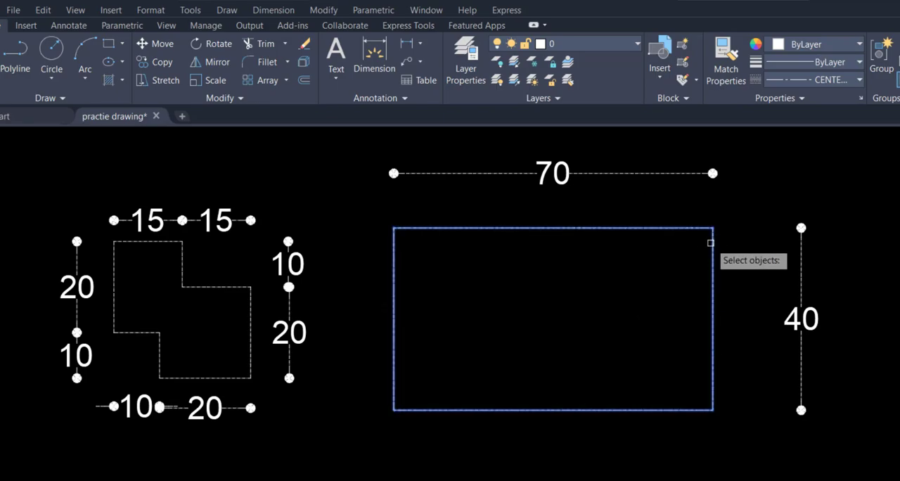
key("Return")
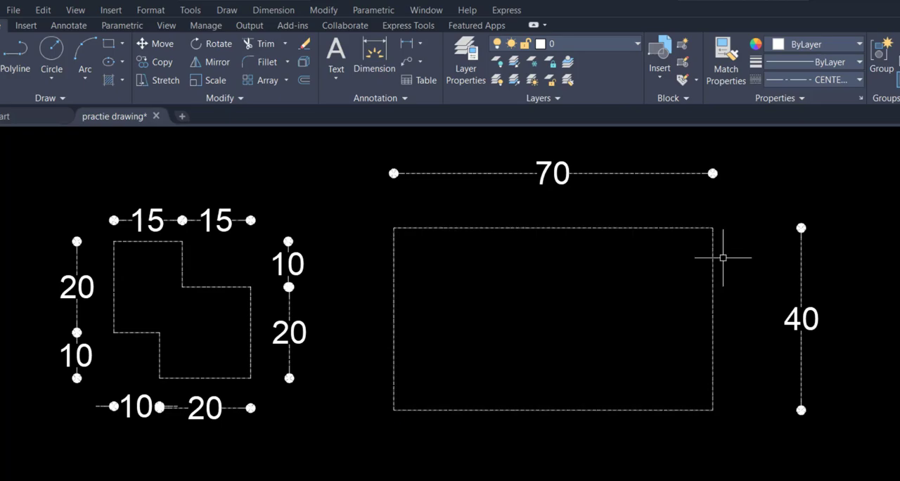
left_click(713, 259)
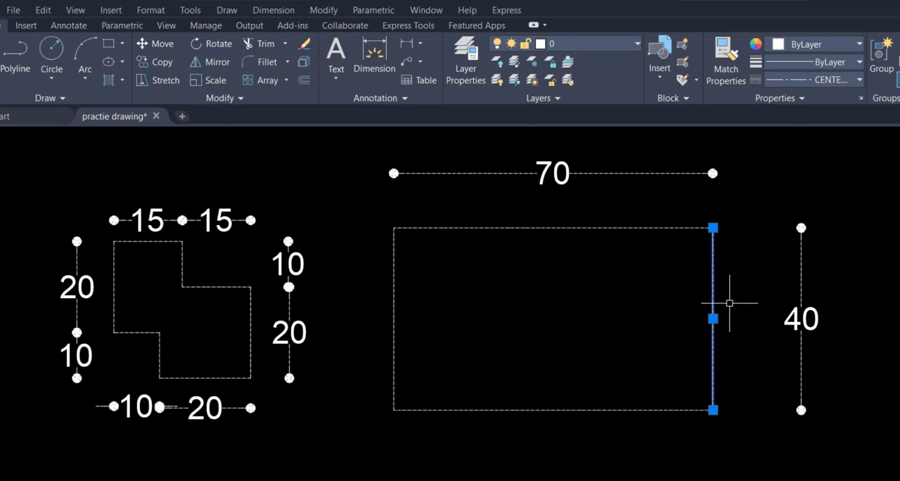
key("Escape")
Step: Offset the rectangle's left, right and top edges inward by 10 as construction lines for the hole centres
type("o")
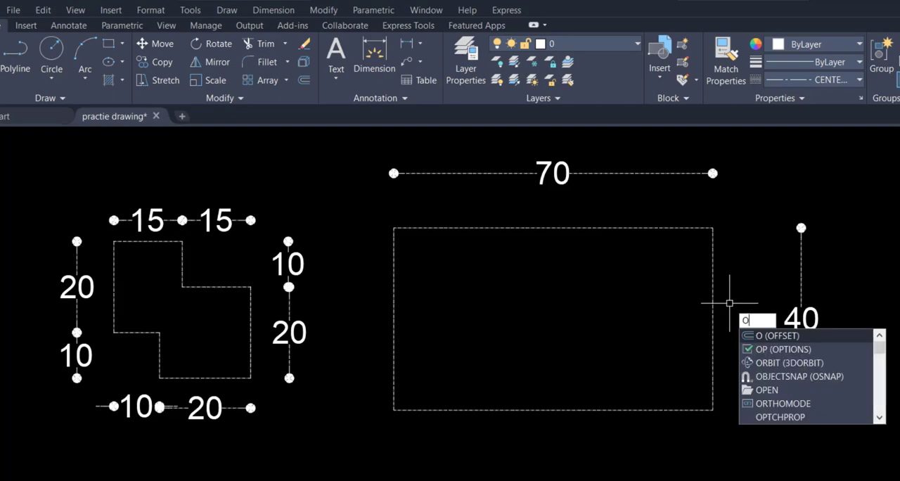
key("Return")
type("10")
key("Return")
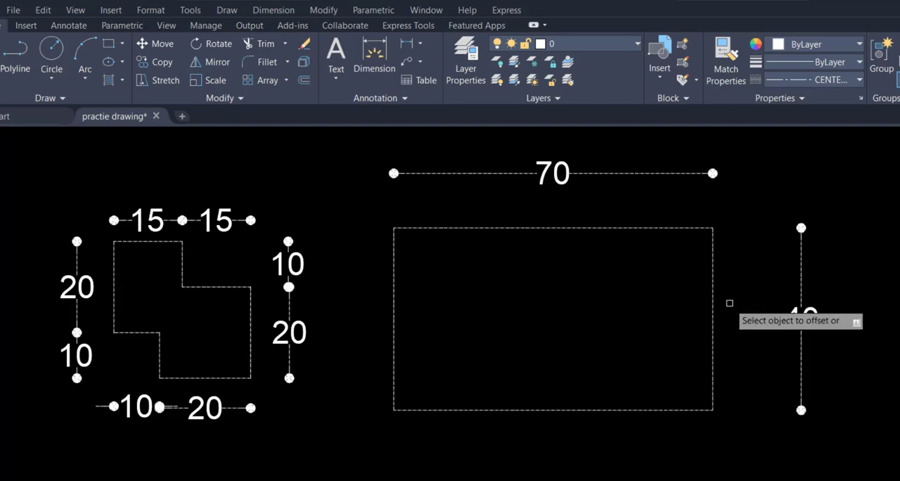
left_click(394, 282)
left_click(534, 273)
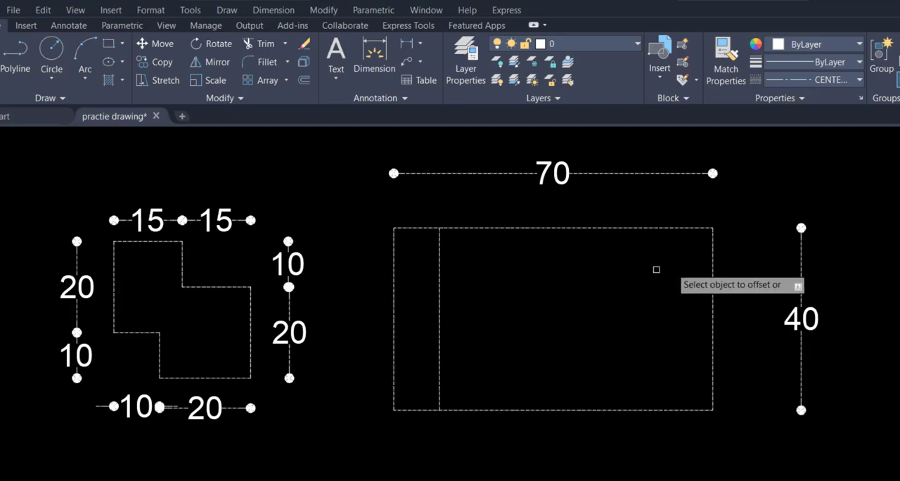
left_click(714, 260)
left_click(555, 267)
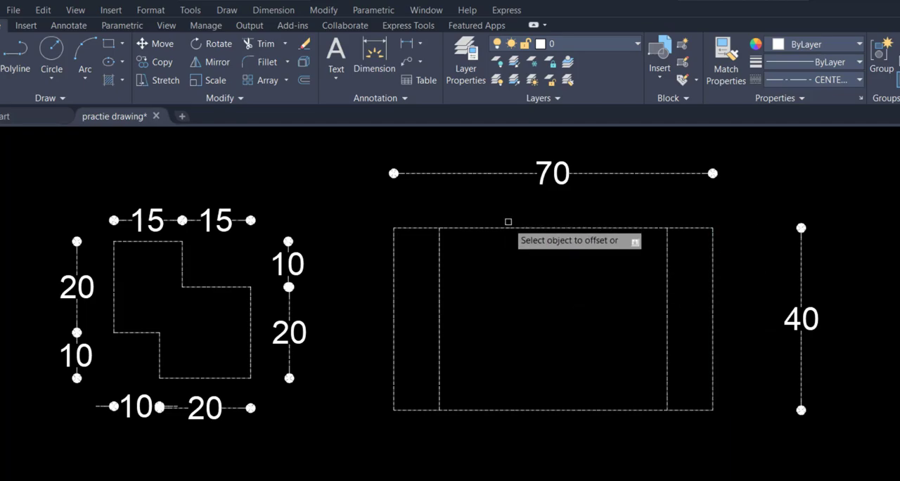
left_click(506, 227)
left_click(510, 286)
key("Escape")
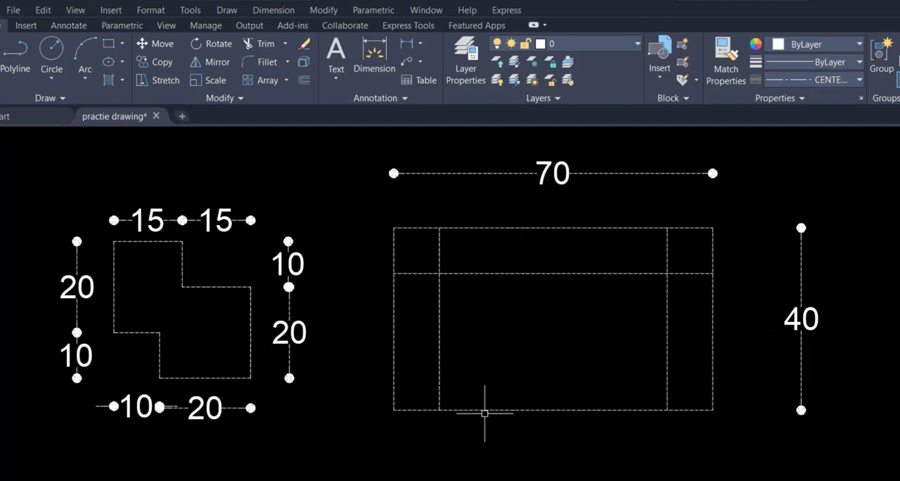
Step: Check the hole size in Word, then draw a circle of diameter 10 in AutoCAD at the left construction line intersection
key("alt+Tab")
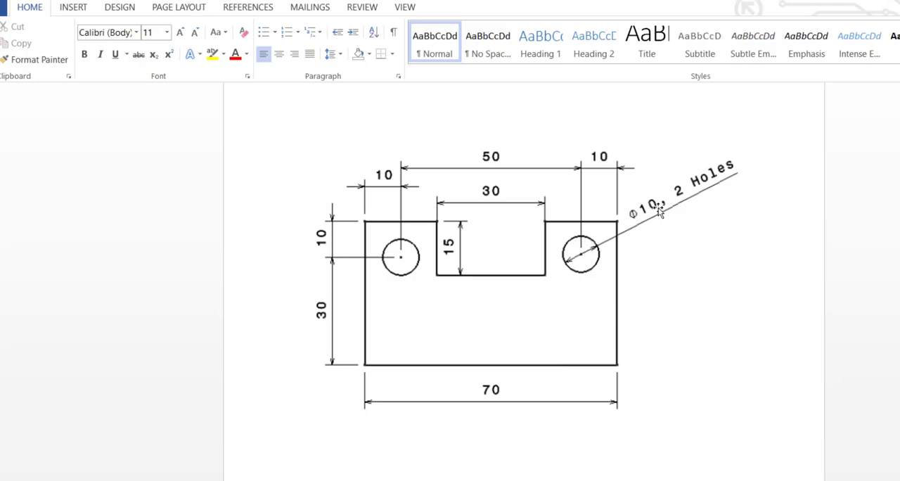
key("alt+Tab")
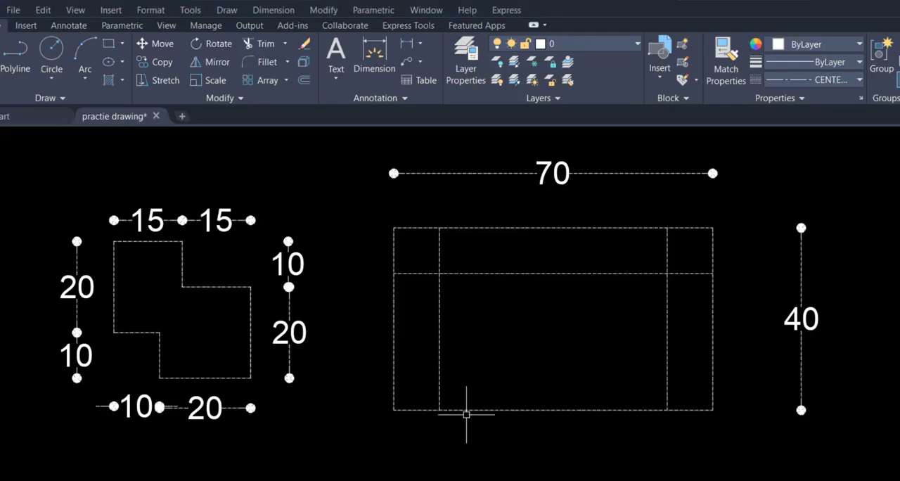
type("c")
key("Return")
left_click(439, 273)
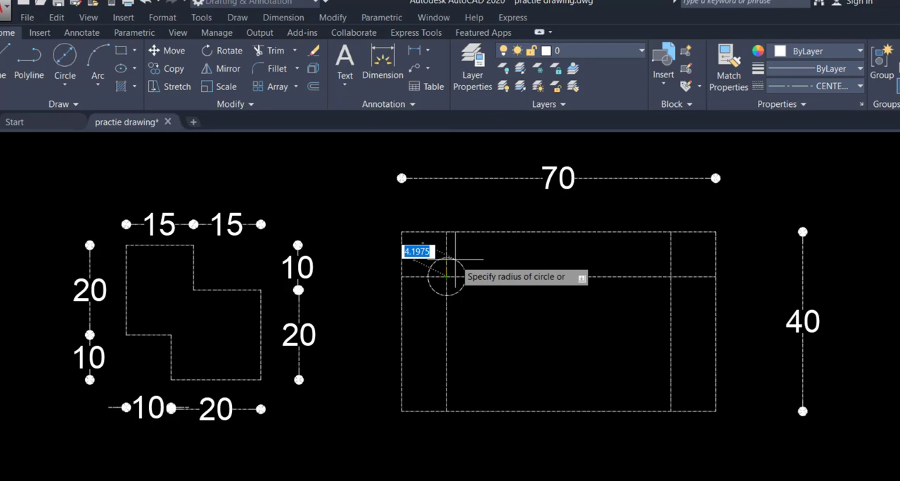
type("d")
key("Return")
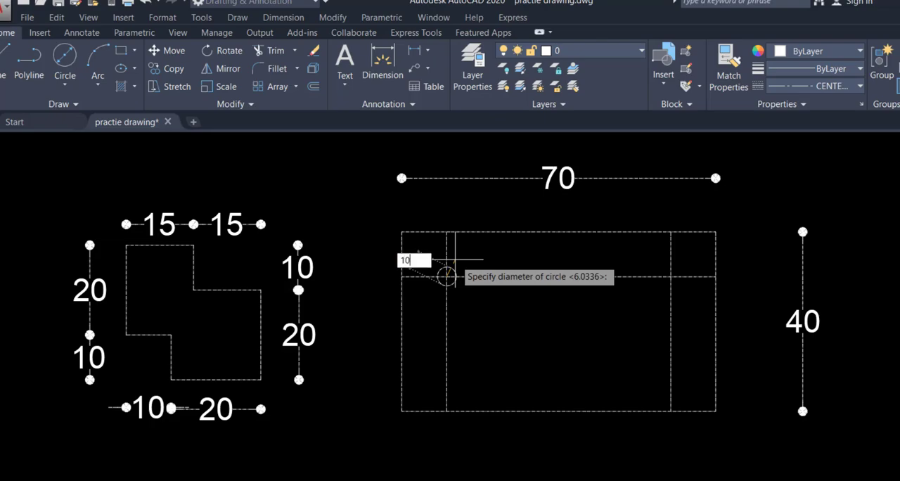
key("Return")
Step: Copy the circle from its centre to the right construction line intersection
left_click(444, 291)
type("co")
key("Return")
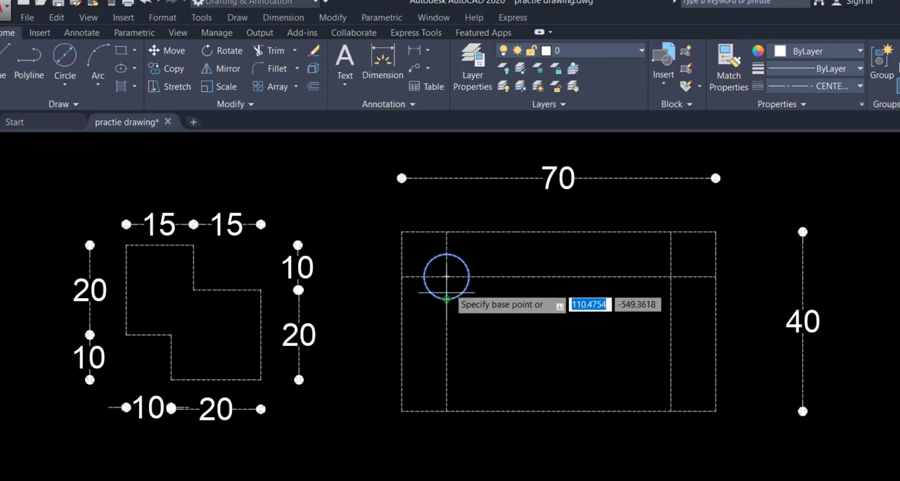
left_click(446, 277)
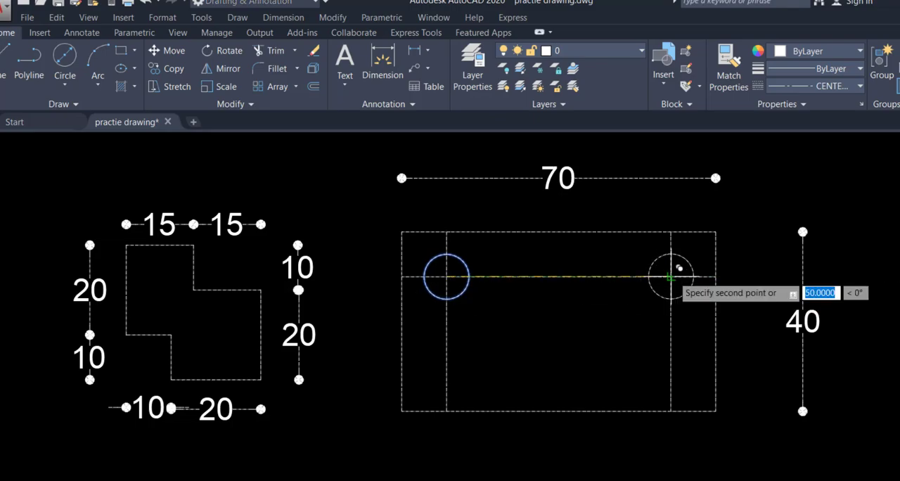
left_click(670, 276)
key("Escape")
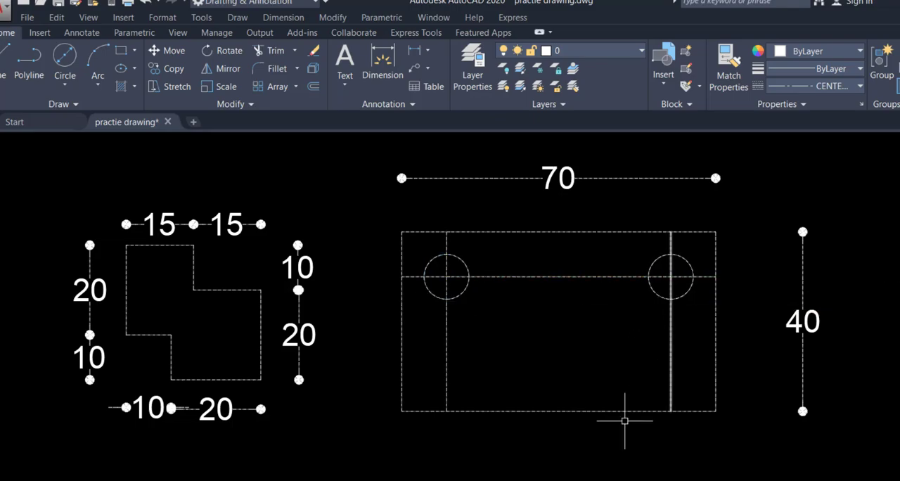
Step: Delete the two vertical construction lines and the horizontal one through the circles
left_click(696, 323)
left_click(441, 368)
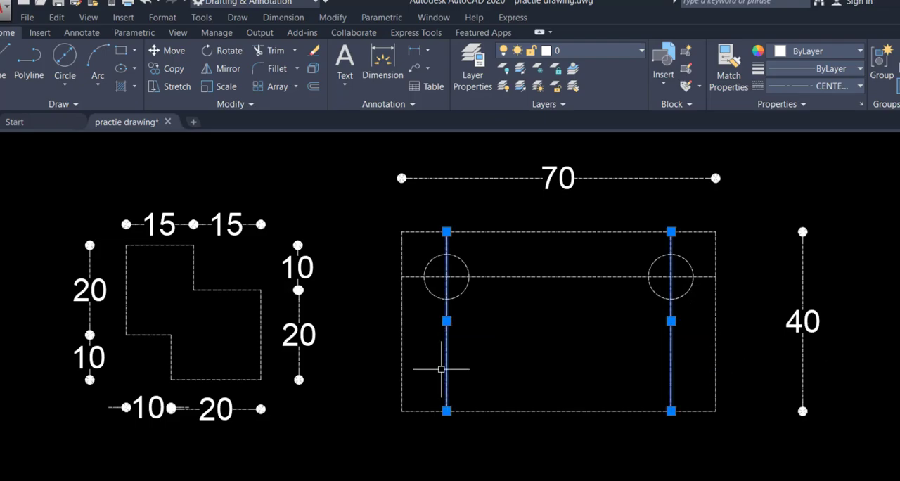
key("Delete")
left_click(538, 276)
key("Delete")
Step: Check the plate drawing in Word, then undo the deletion of the three construction lines in AutoCAD
key("alt+Tab")
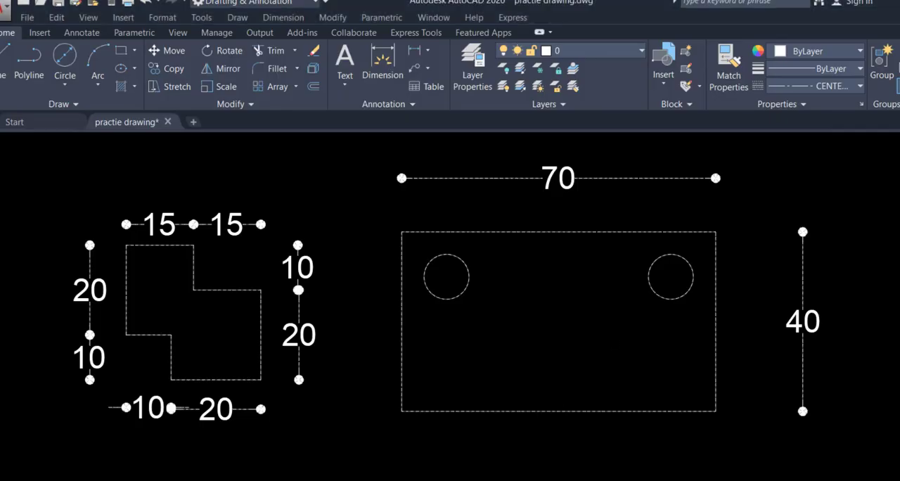
key("ctrl+z")
key("ctrl+z")
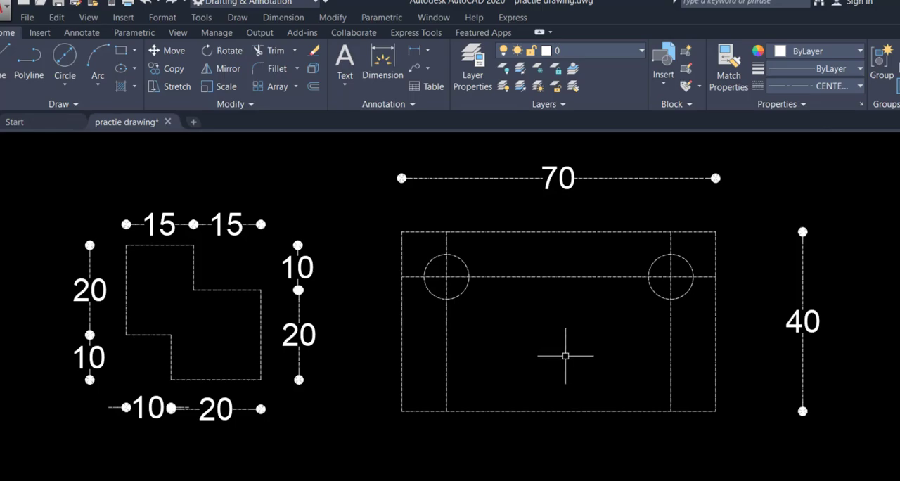
Step: Offset the two vertical construction lines 10 inward to mark the sides of the plate's central notch
type("o")
key("Return")
key("Return")
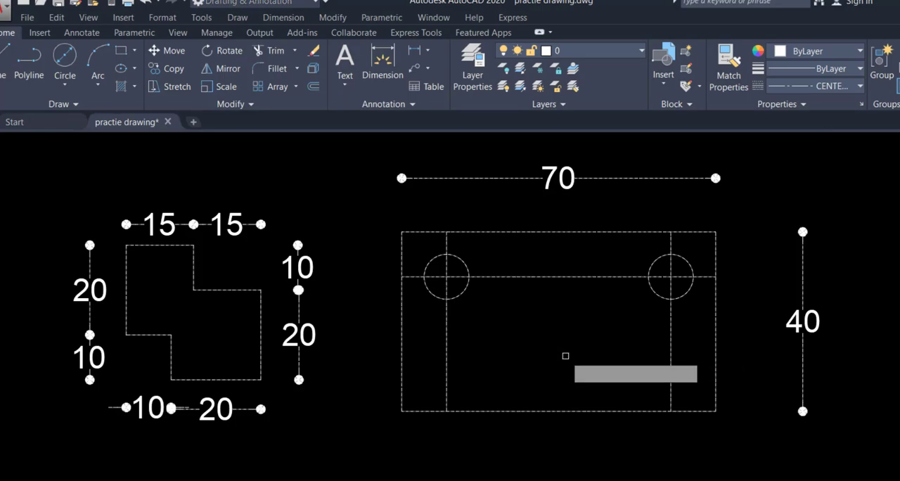
left_click(446, 335)
left_click(525, 345)
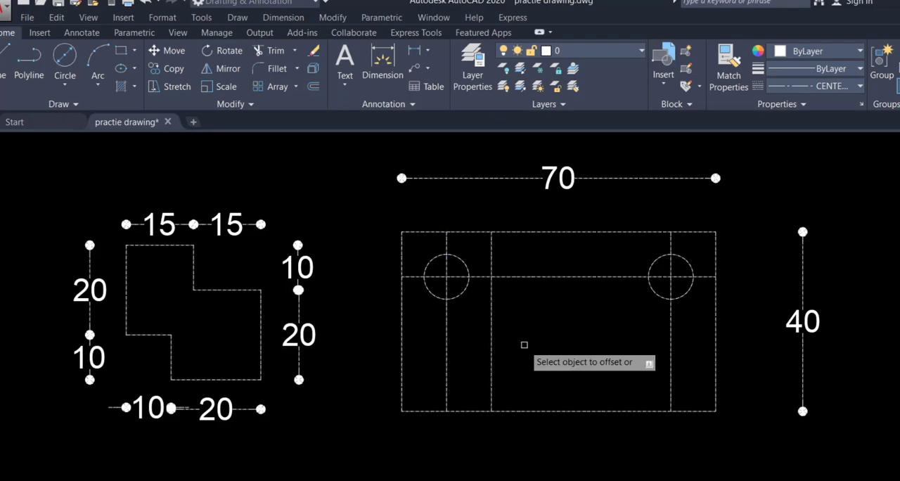
left_click(670, 329)
left_click(590, 340)
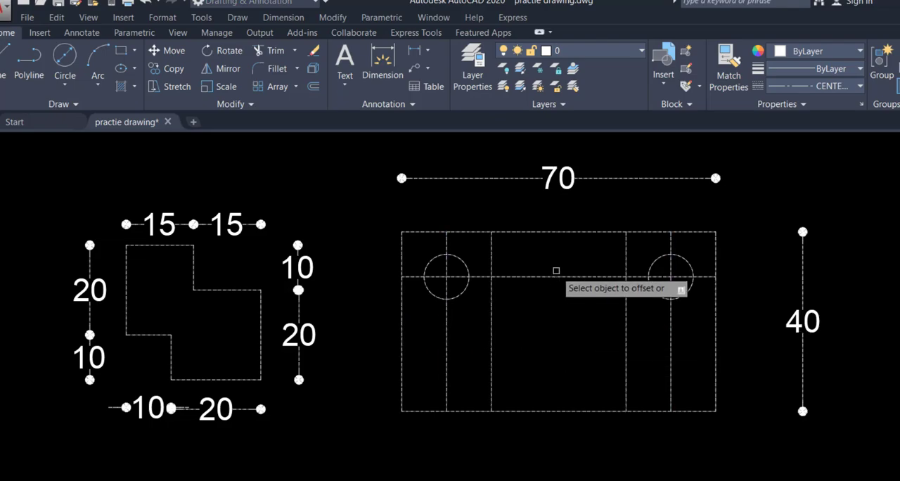
Step: Check the notch depth in Word, then offset the plate's top edge 15 downward in AutoCAD
key("alt+Tab")
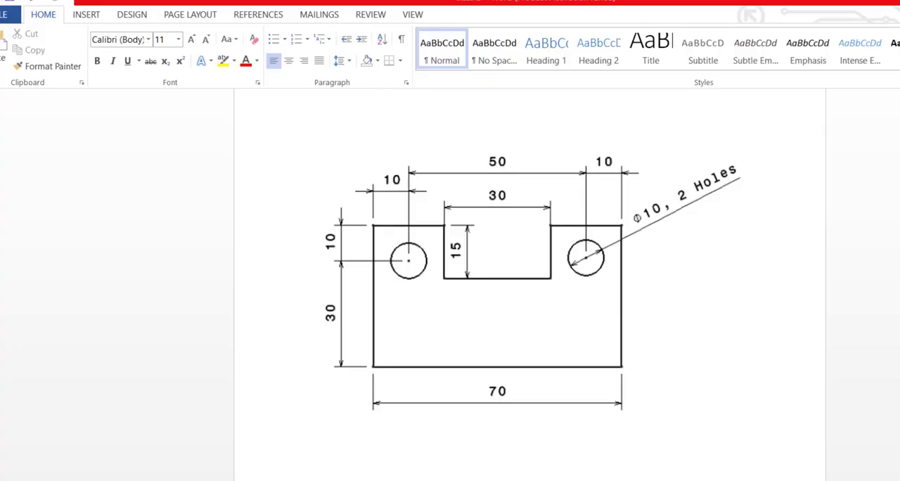
key("alt+Tab")
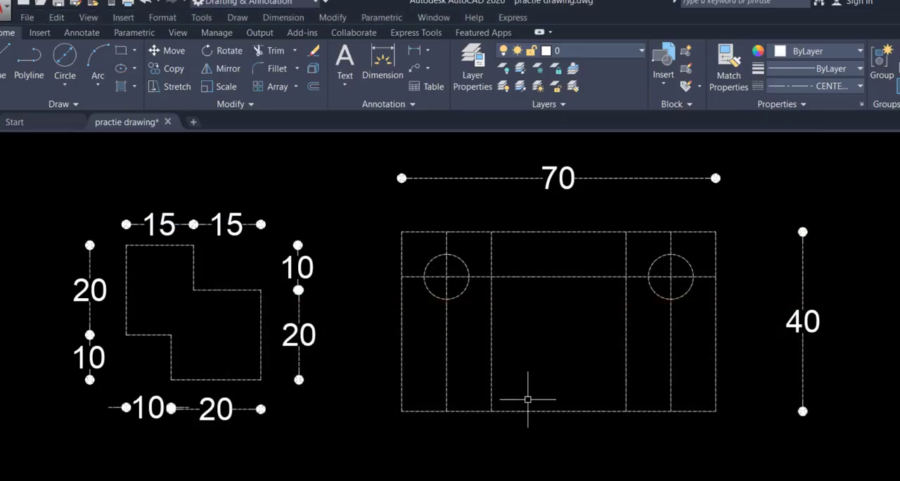
key("Return")
type("15")
key("Return")
left_click(582, 234)
left_click(562, 337)
key("Escape")
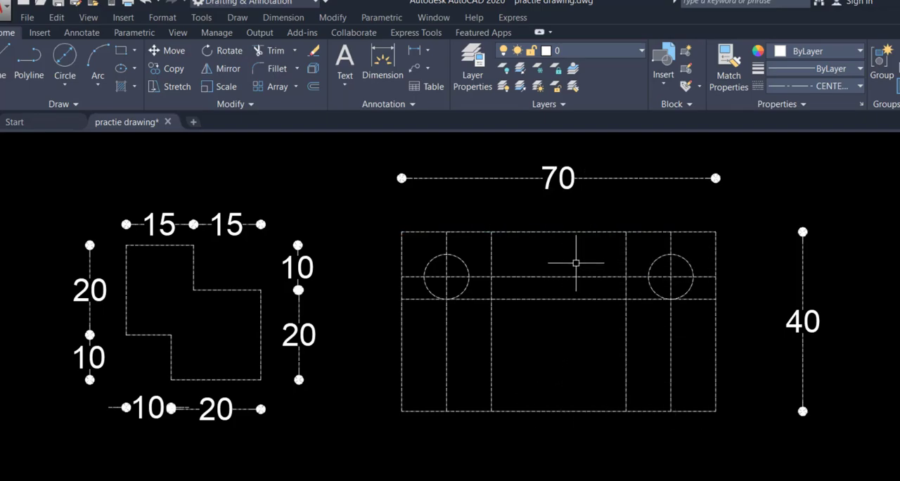
Step: Delete the horizontal and the two vertical construction lines that pass through the circle centres
left_click(550, 280)
key("Delete")
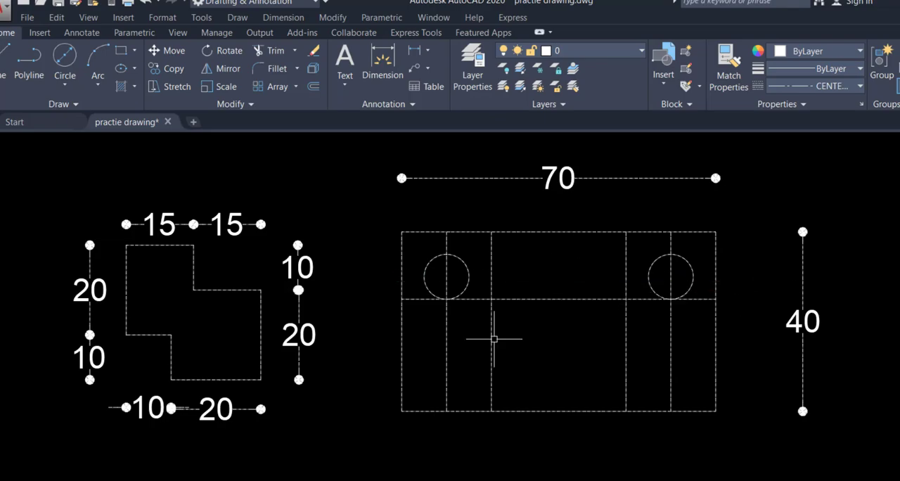
left_click(443, 354)
key("Delete")
left_click(672, 337)
left_click(660, 352)
key("Delete")
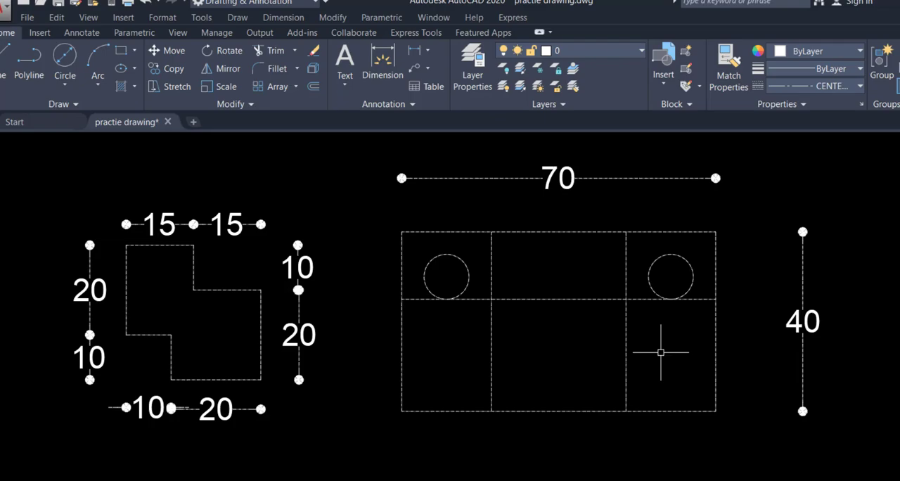
Step: Trim the notch lines and the top edge to open the central notch, and erase the leftover segment beside the left circle
type("tr")
key("Return")
left_click(366, 211)
left_click(749, 458)
key("Return")
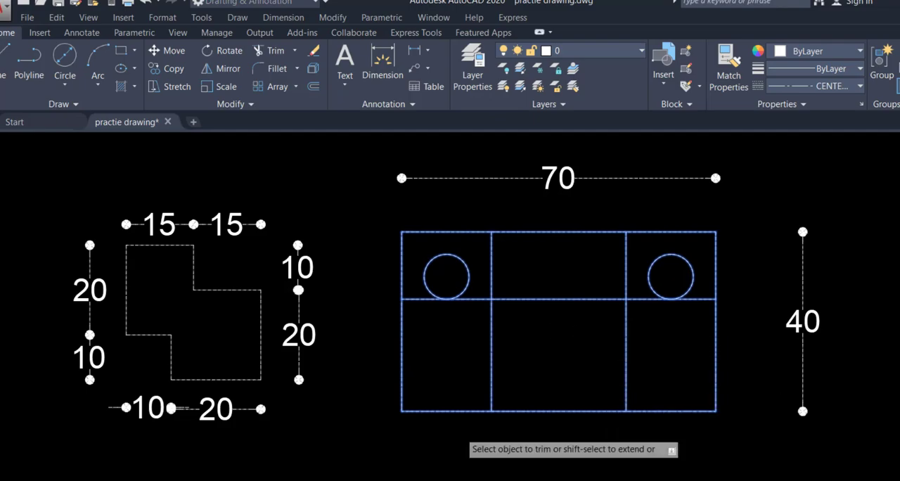
left_click(417, 299)
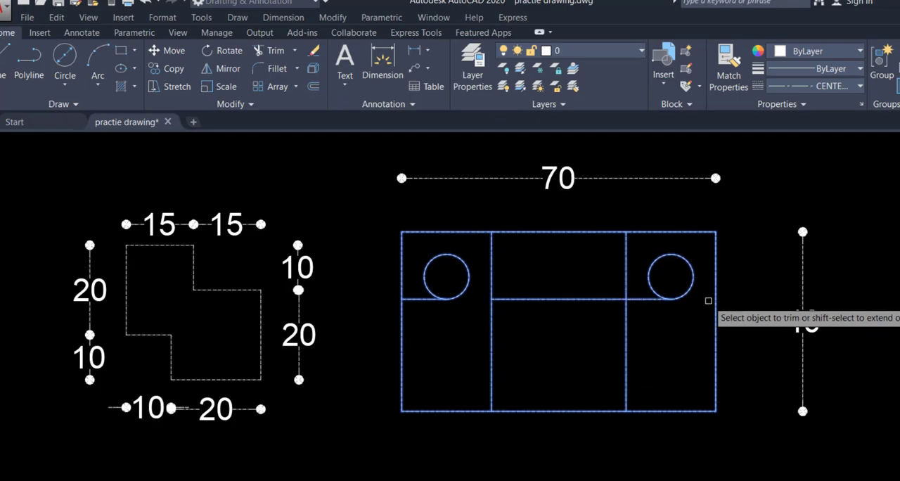
left_click(642, 300)
left_click(638, 336)
left_click(466, 375)
left_click(567, 219)
left_click(546, 259)
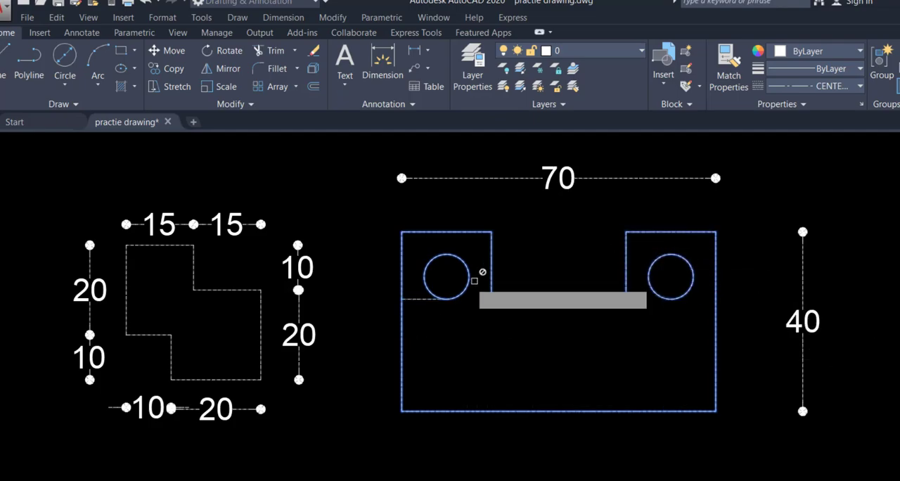
key("Escape")
type("e")
key("Return")
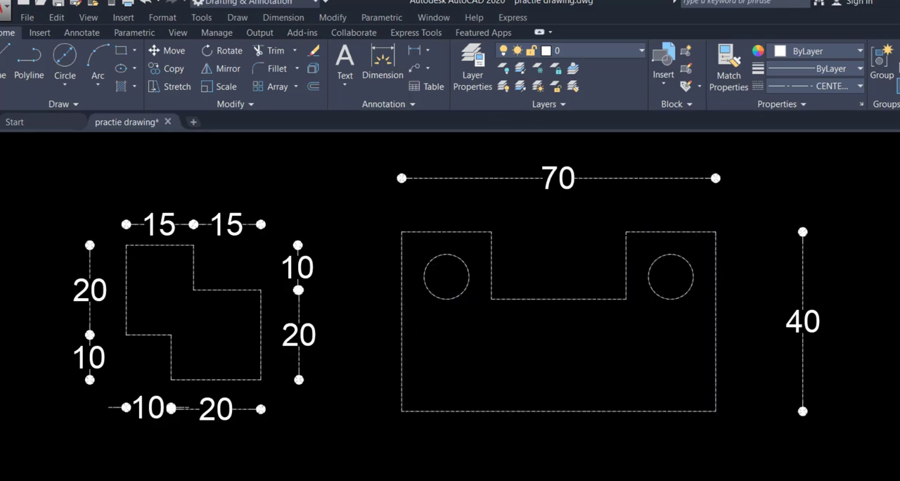
Step: Check the plate drawing in Word, then add a linear dimension above the top edge left of the notch in AutoCAD
key("alt+Tab")
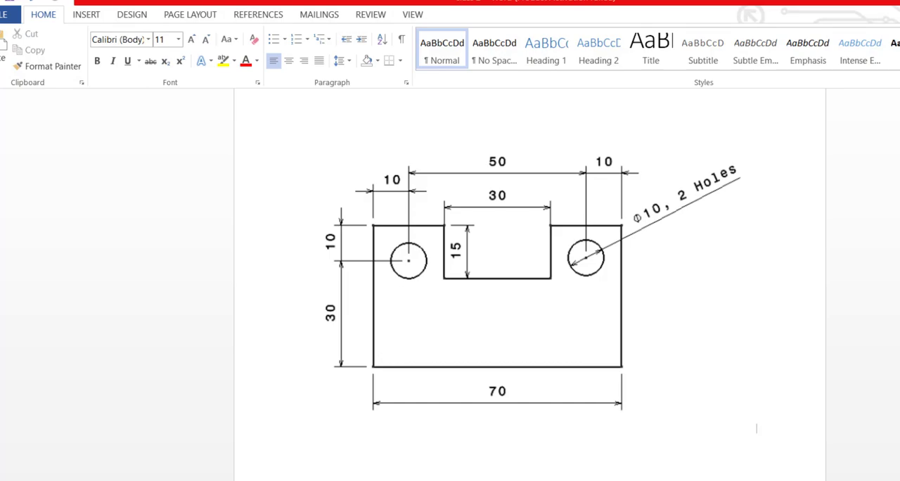
key("alt+Tab")
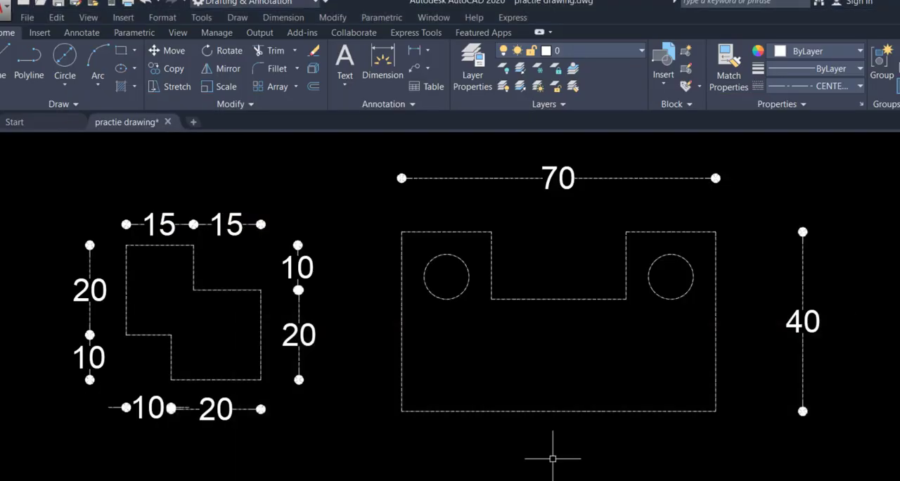
key("Return")
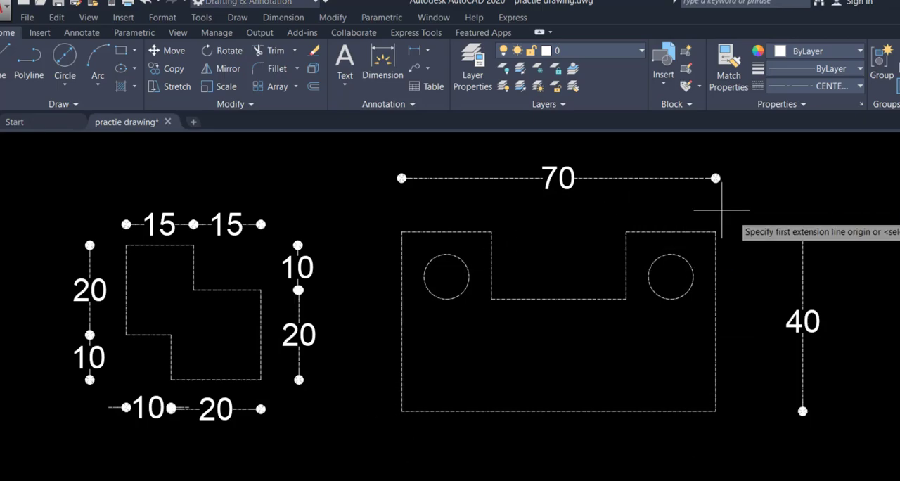
left_click(401, 231)
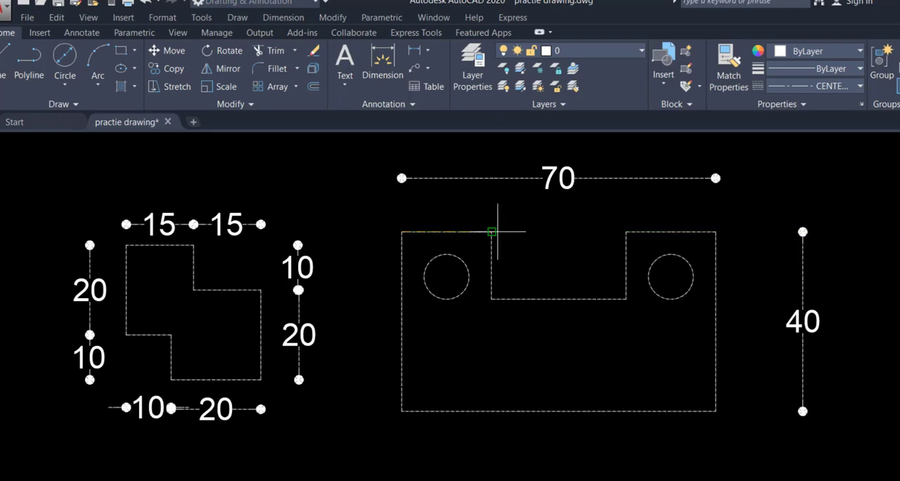
left_click(491, 231)
left_click(430, 201)
Step: Dimension the notch's depth along its left side and its width below the notch floor
key("Return")
left_click(491, 231)
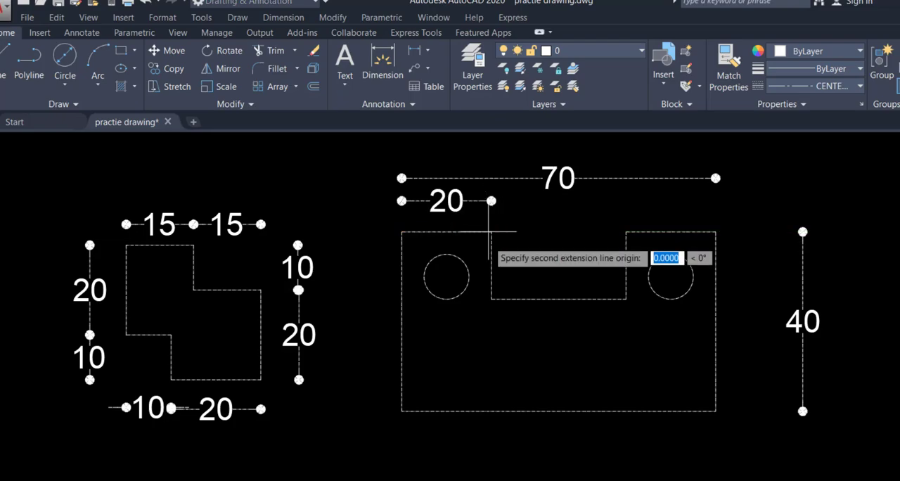
left_click(491, 299)
left_click(512, 299)
key("Return")
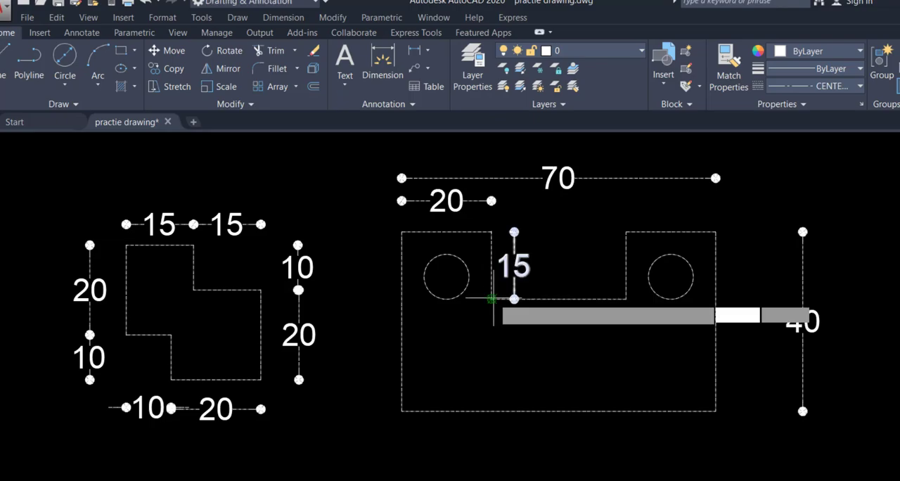
left_click(514, 298)
left_click(626, 299)
key("Escape")
left_click(625, 324)
key("Return")
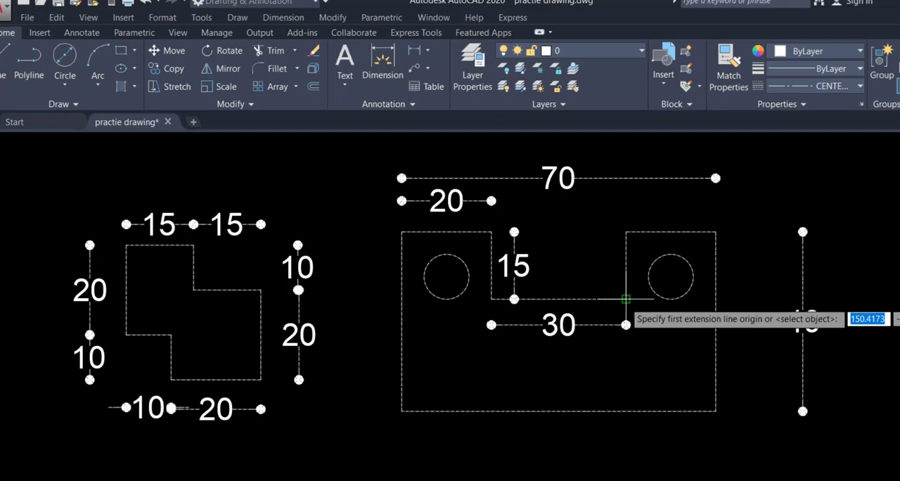
left_click(626, 299)
left_click(625, 231)
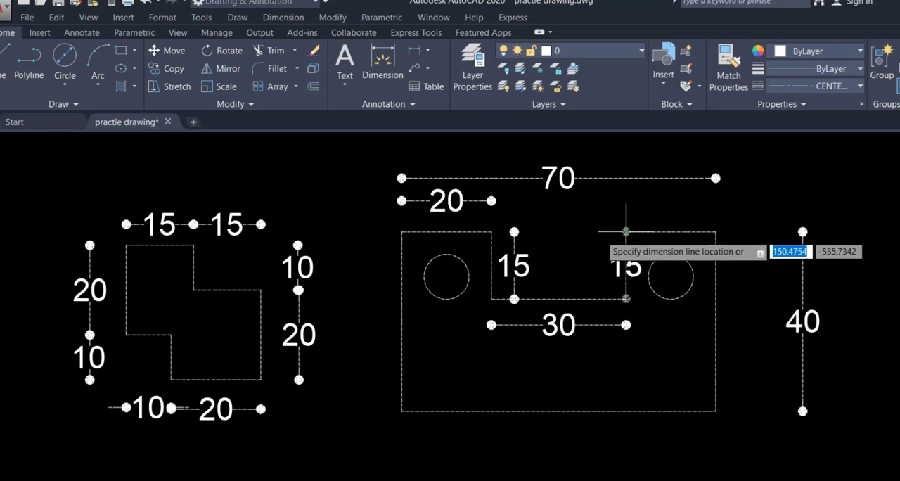
key("Escape")
Step: Add a linear dimension above the plate's top edge right of the notch, level with the matching left one
key("Return")
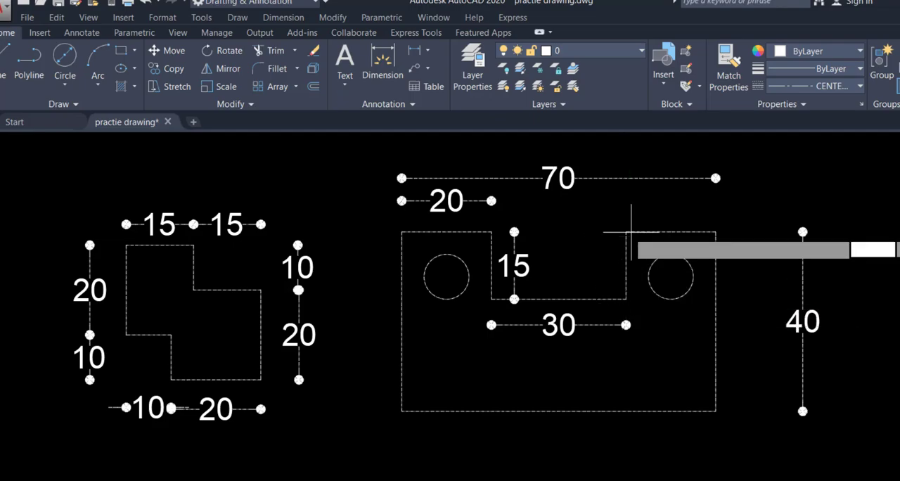
left_click(626, 231)
left_click(716, 231)
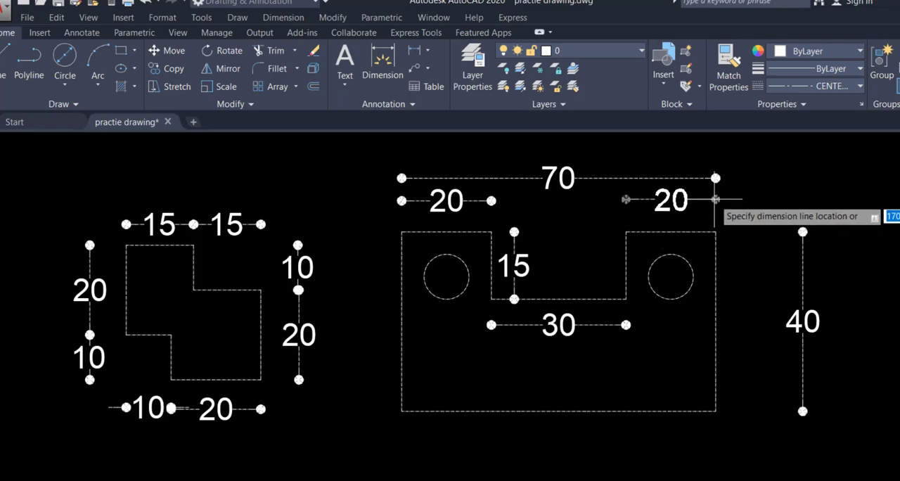
left_click(715, 199)
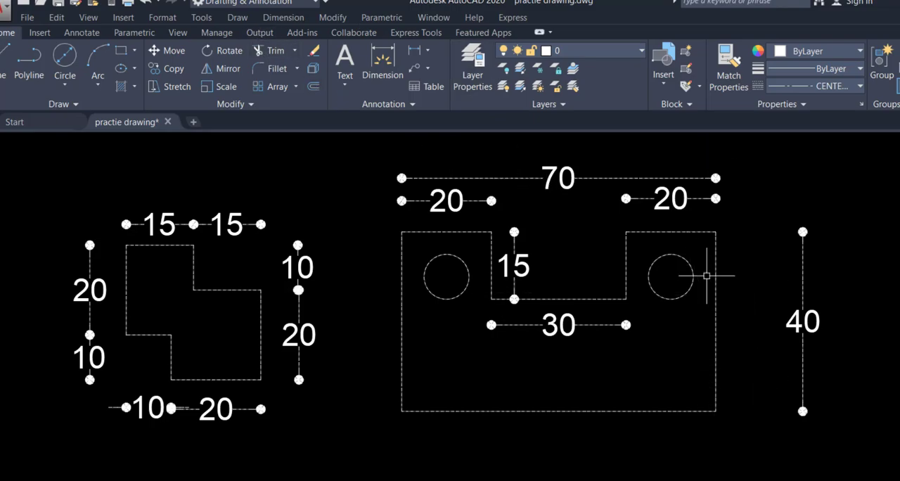
Step: Add a diameter dimension to the right hole with its text outside the plate's upper-right corner, then compare with the drawing in Word
left_click(283, 17)
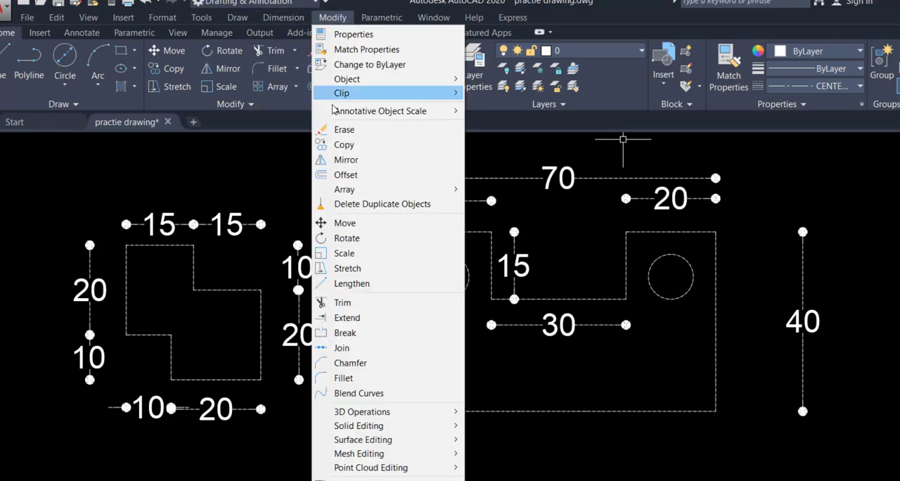
mouse_move(279, 20)
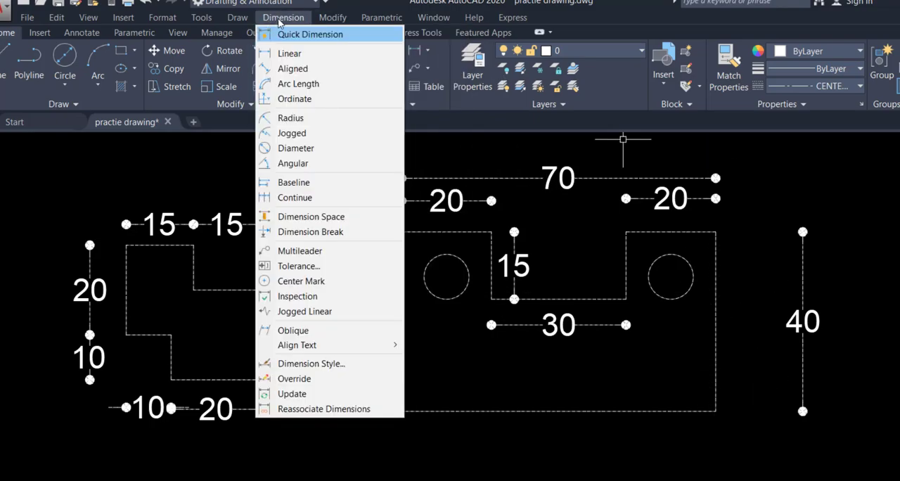
left_click(301, 148)
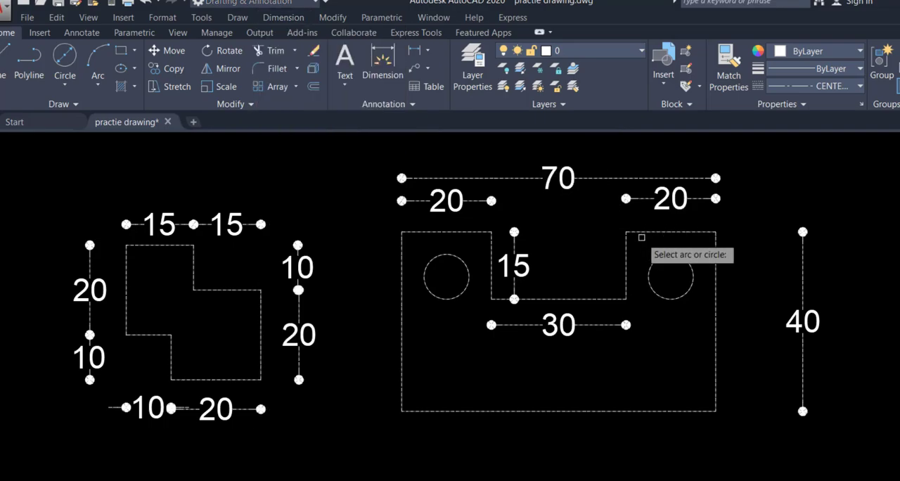
left_click(666, 260)
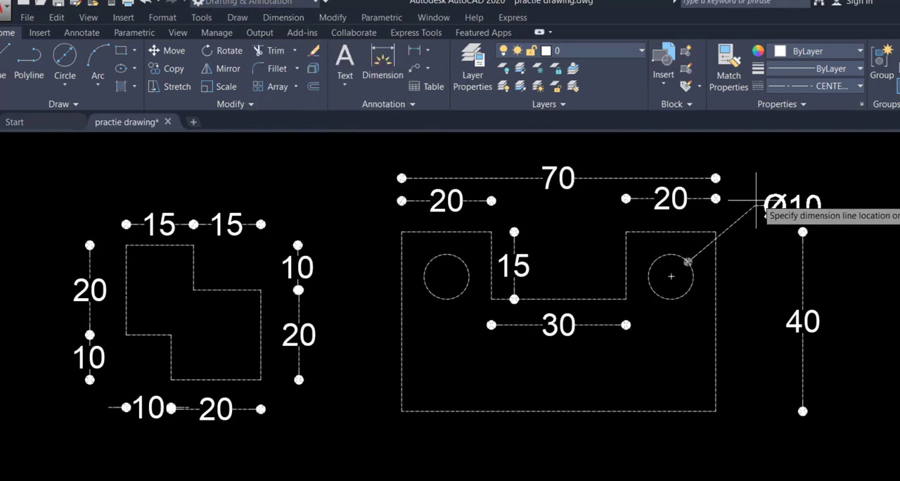
left_click(772, 173)
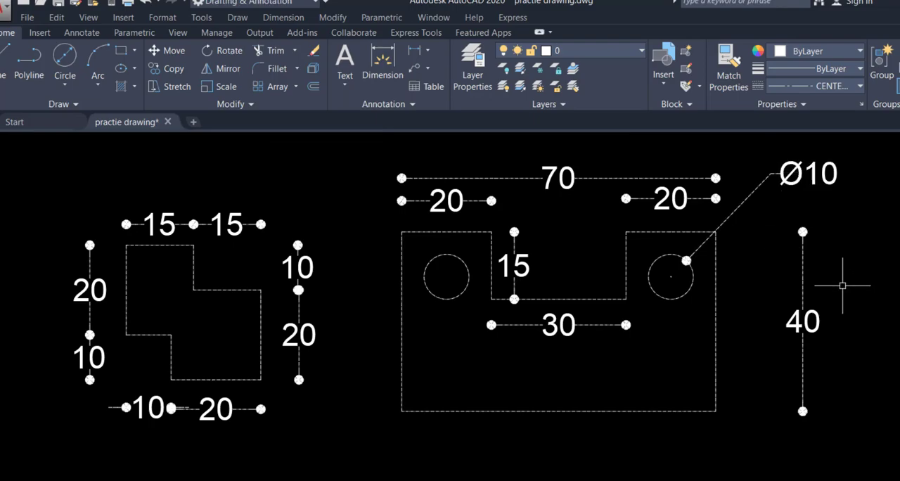
key("alt+Tab")
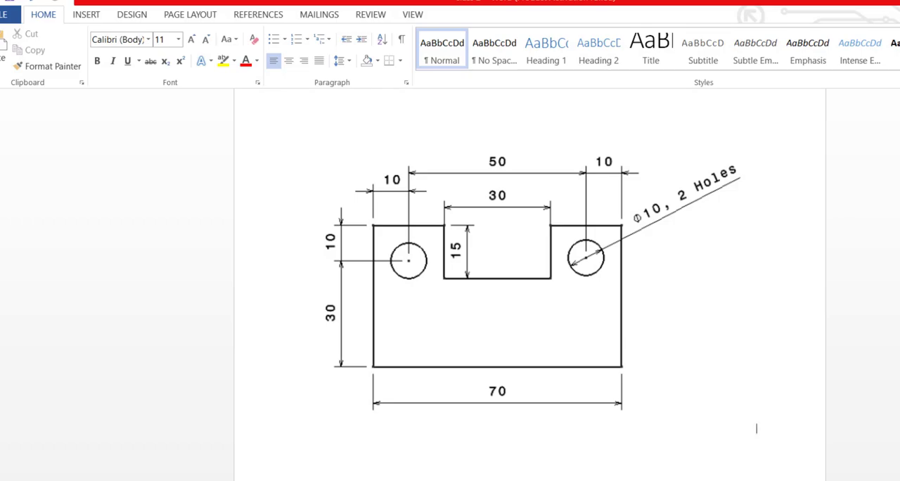
key("alt+Tab")
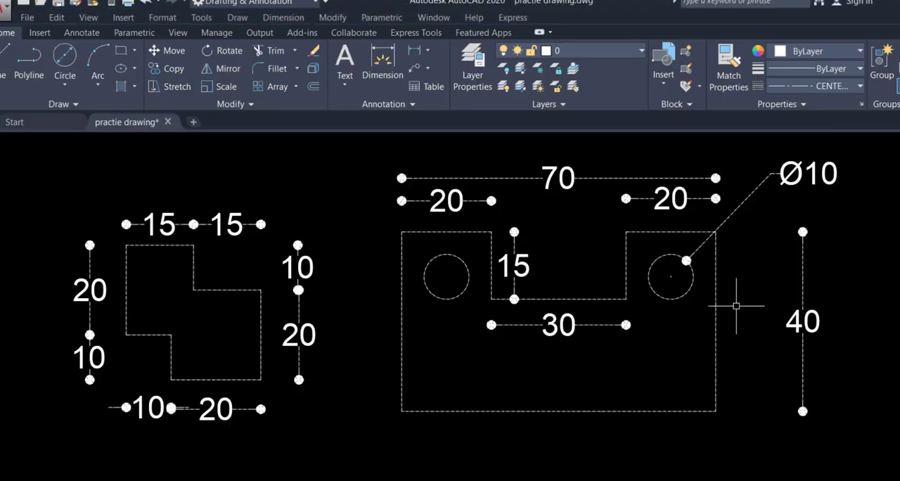